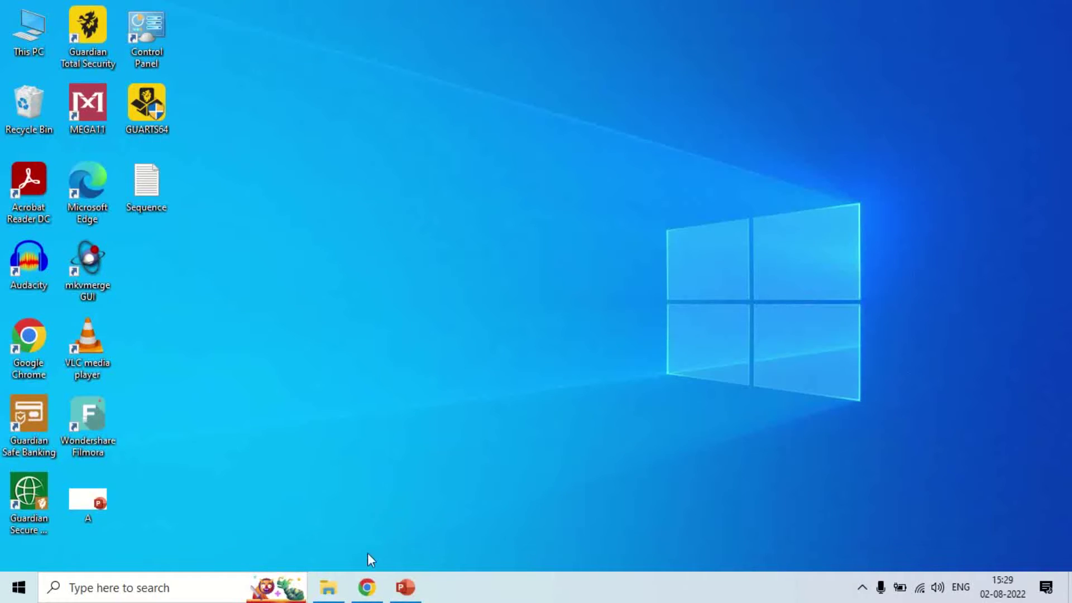
- Launch Chrome and run a Google search for 'ncbi'
{"action": "left_click", "coordinate": [366, 587]}
{"action": "left_click", "coordinate": [403, 235]}
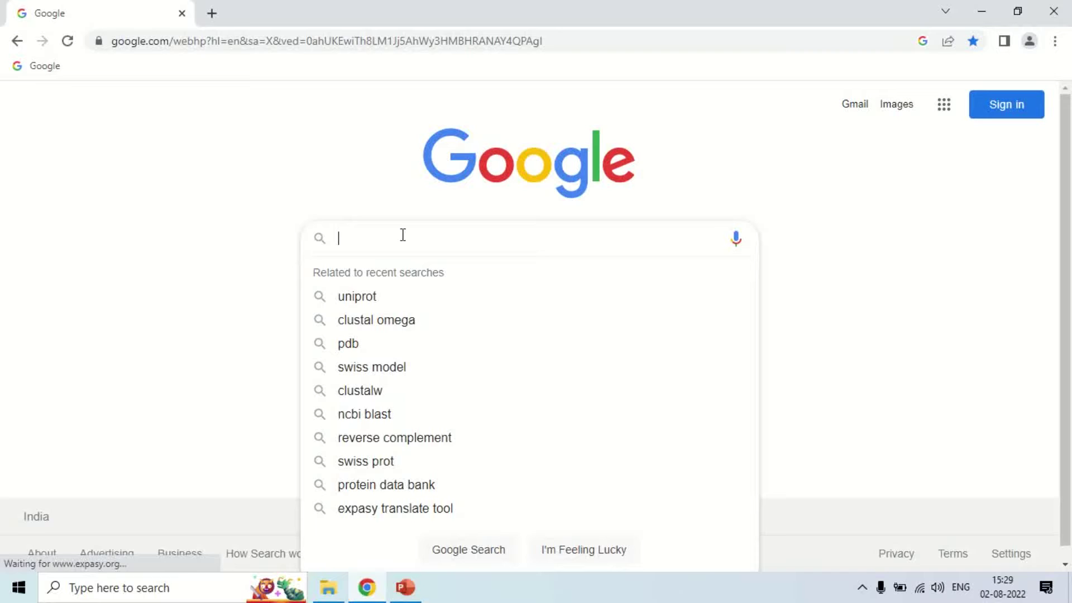
{"action": "type", "text": "ncbi"}
{"action": "key", "text": "Return"}
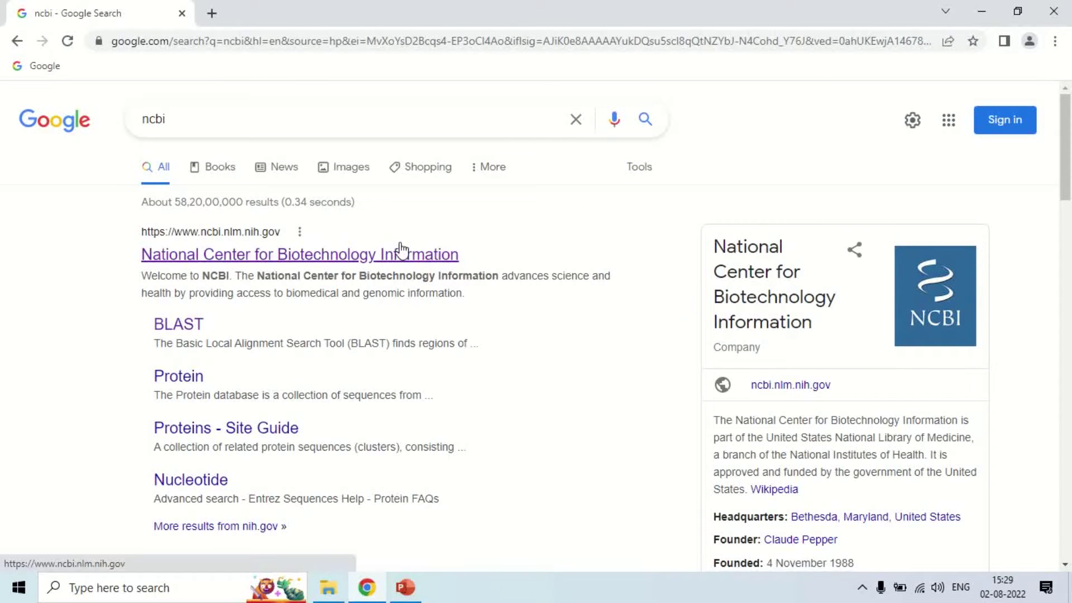
- Go to the NCBI site and search the Gene database for 'HBB HUMAN'
{"action": "left_click", "coordinate": [337, 258]}
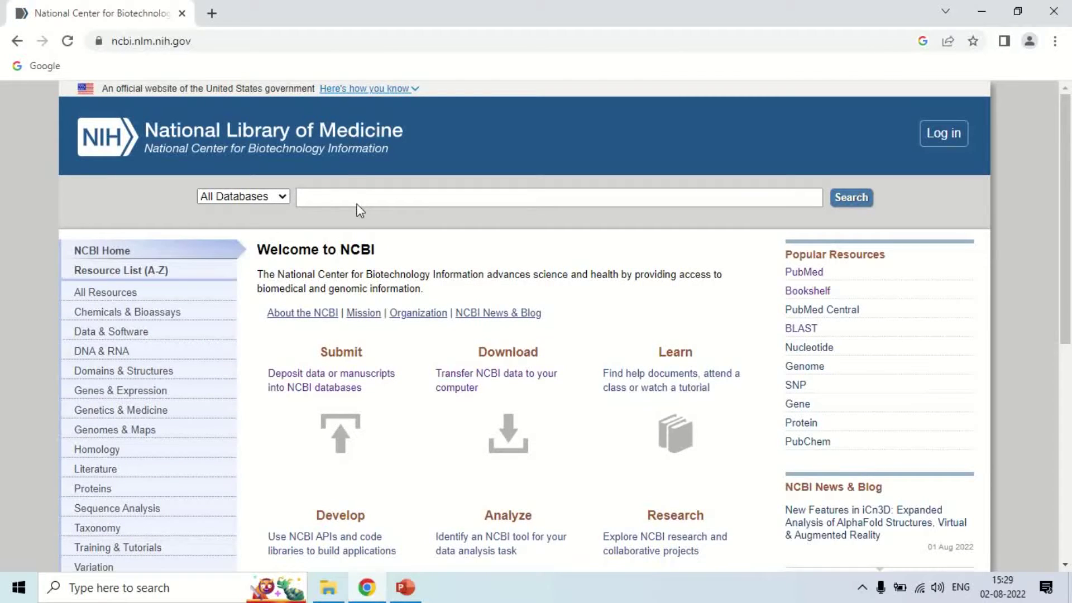
{"action": "left_click", "coordinate": [282, 196]}
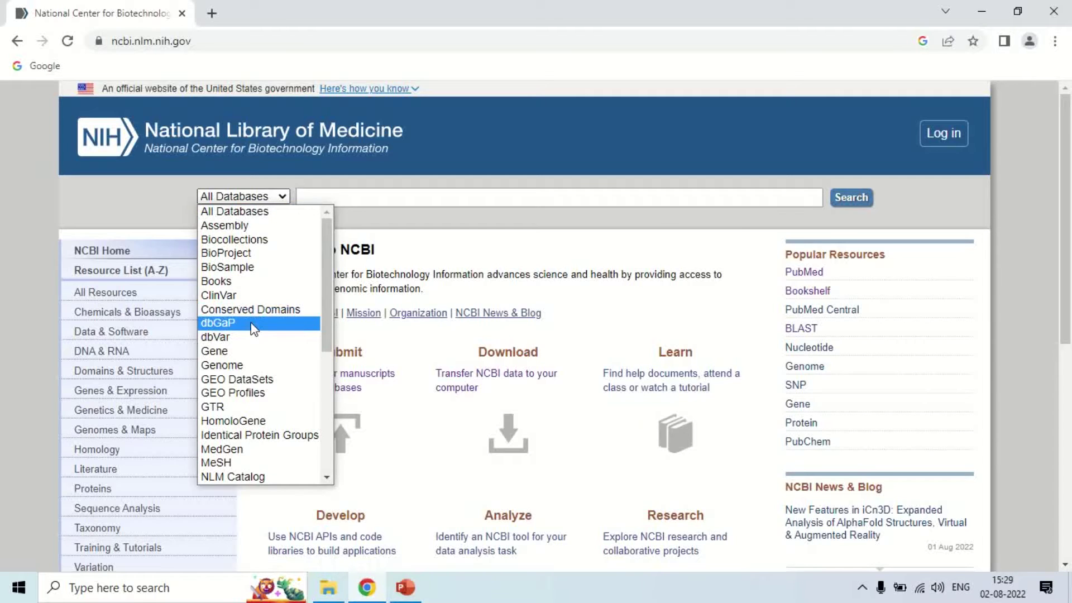
{"action": "left_click", "coordinate": [226, 350]}
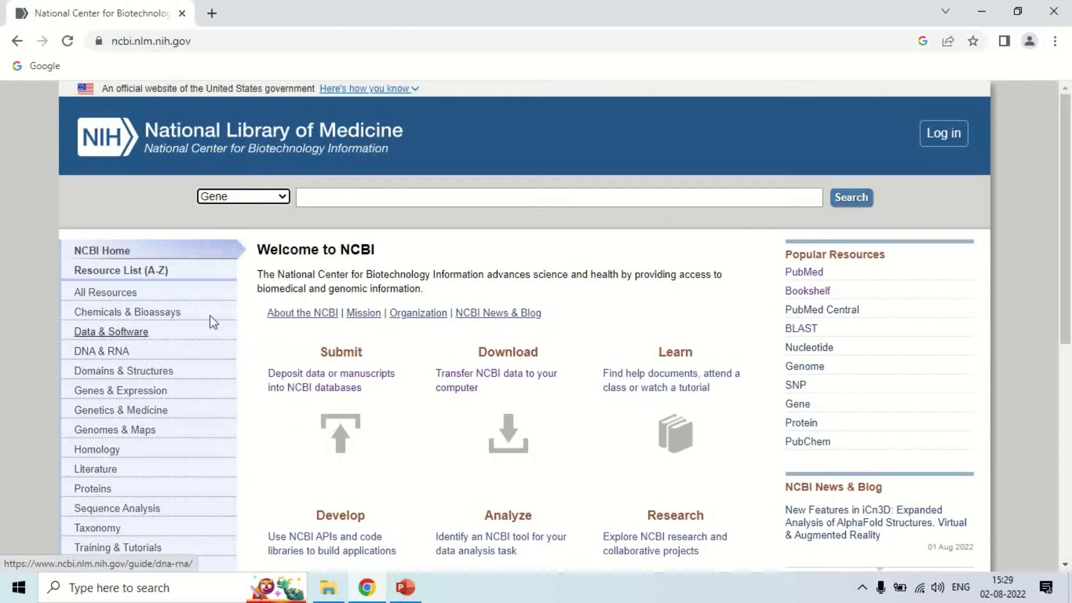
{"action": "left_click", "coordinate": [333, 199]}
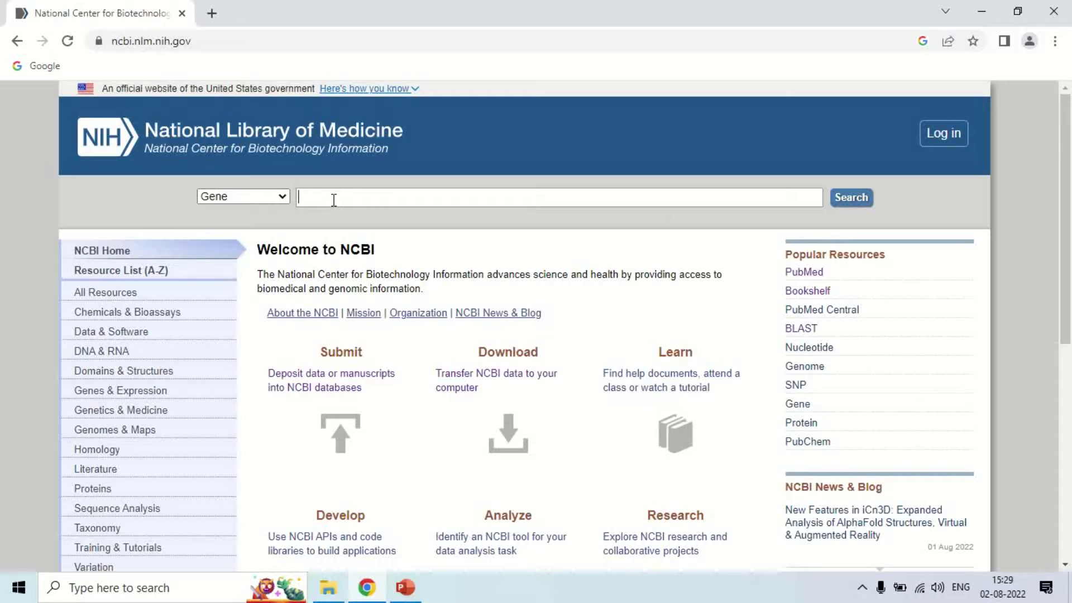
{"action": "type", "text": "HBB HUMAN"}
{"action": "left_click", "coordinate": [850, 202]}
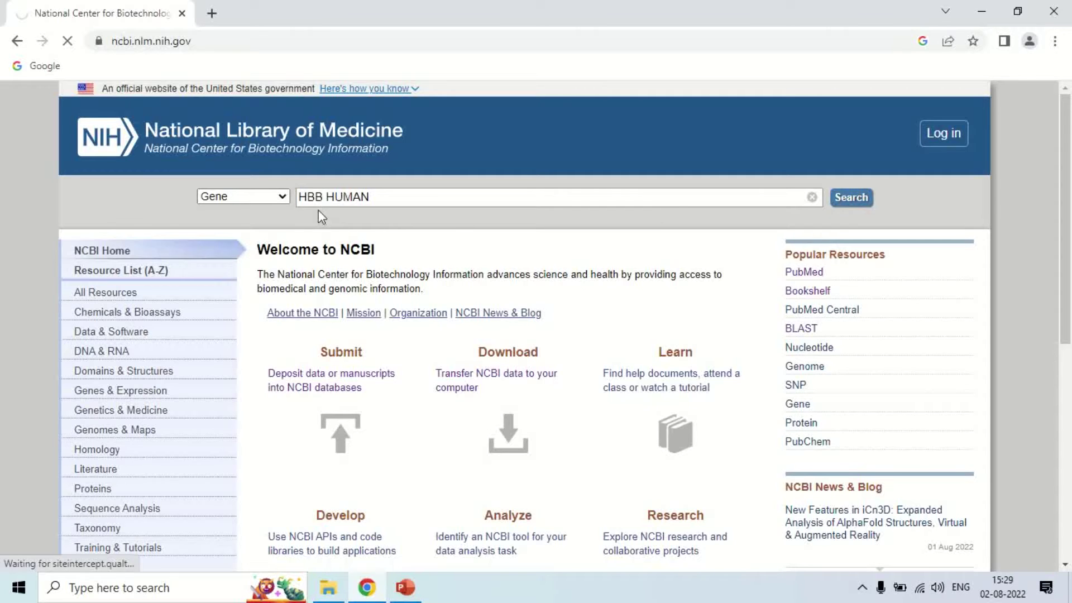
- Open the Homo sapiens HBB record (Gene ID 3043) from the search results table
{"action": "scroll", "coordinate": [469, 222], "scroll_direction": "down", "scroll_amount": 3}
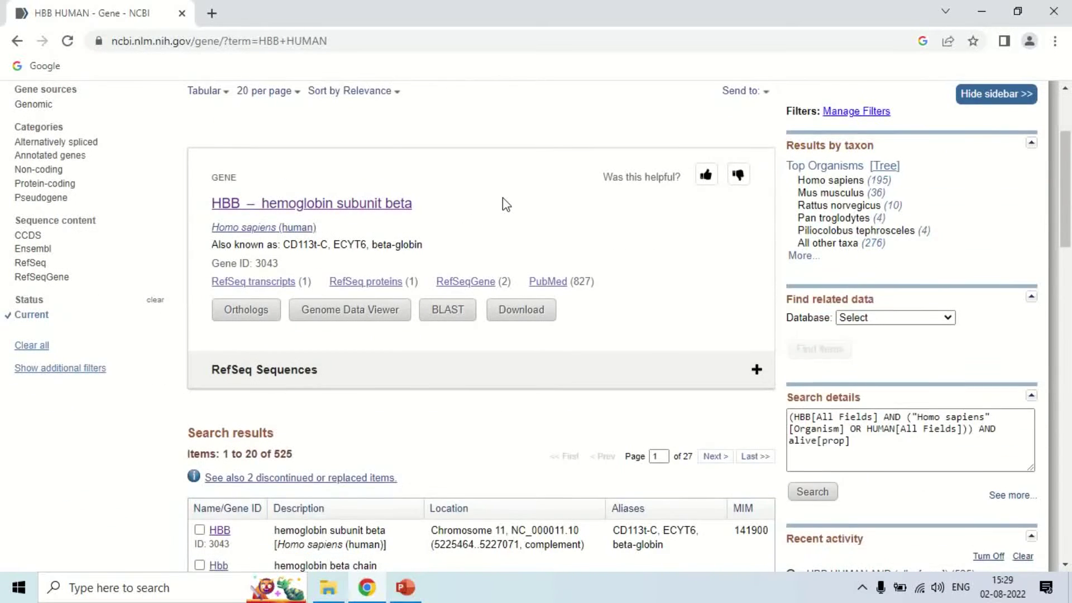
{"action": "scroll", "coordinate": [503, 203], "scroll_direction": "down", "scroll_amount": 4}
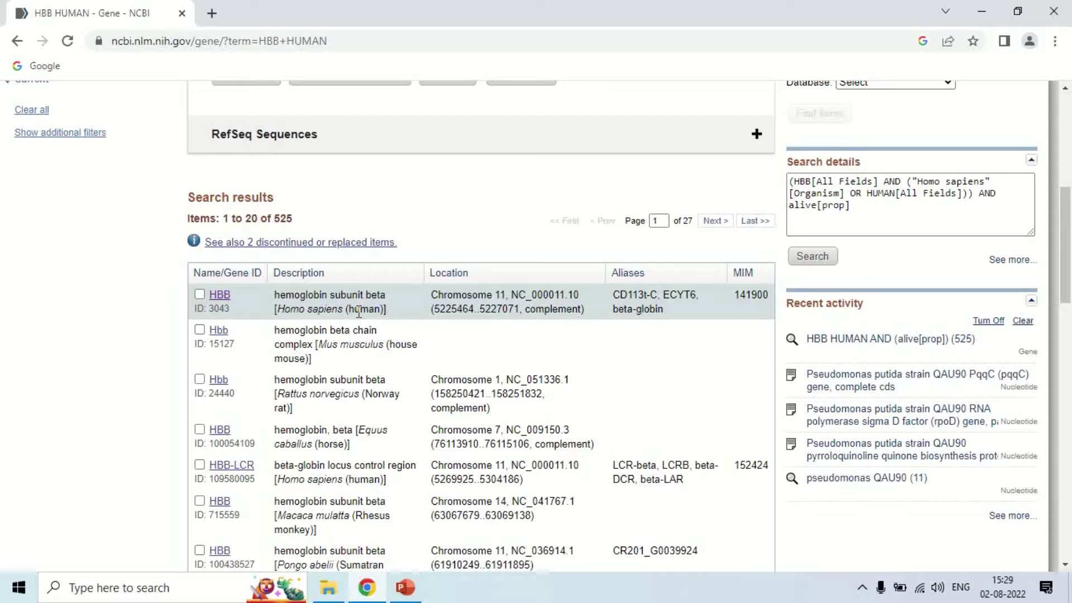
{"action": "scroll", "coordinate": [359, 310], "scroll_direction": "down", "scroll_amount": 1}
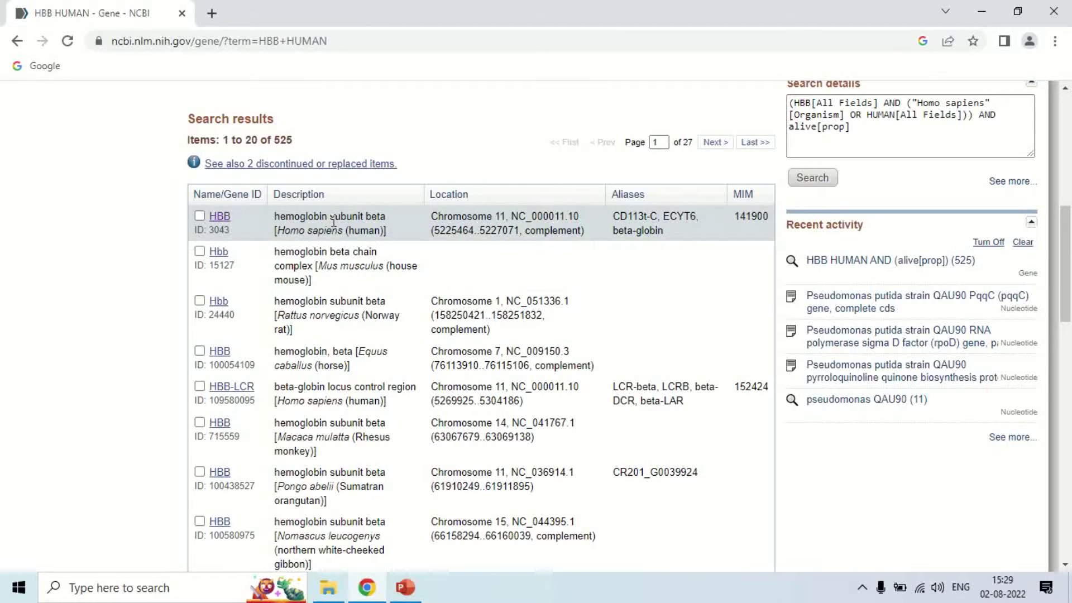
{"action": "left_click", "coordinate": [219, 219]}
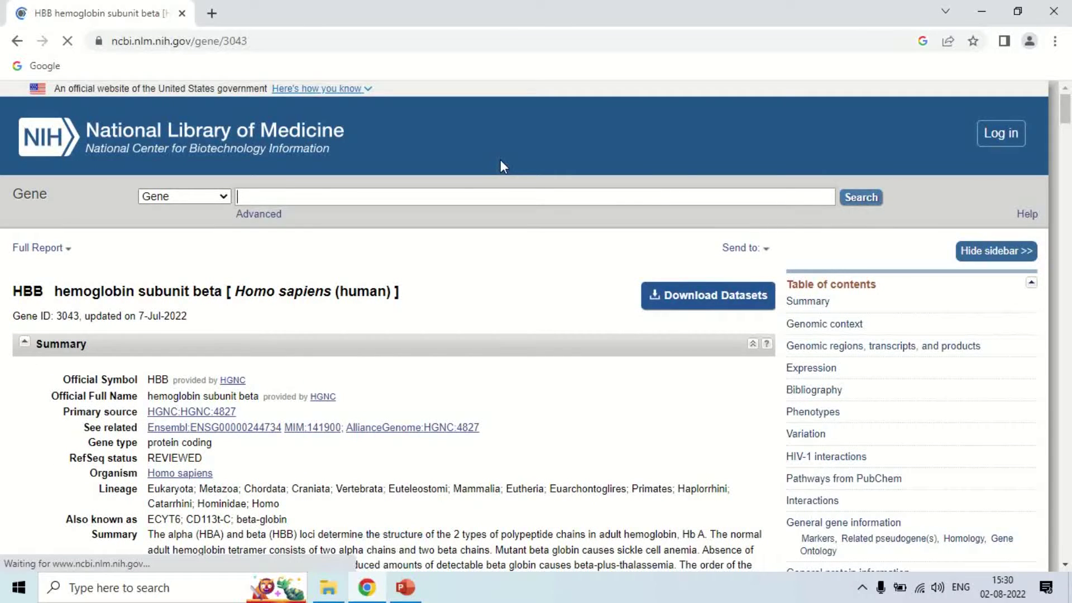
- Highlight then clear the Summary values: hemoglobin subunit beta, protein coding, and RefSeq status REVIEWED
{"action": "scroll", "coordinate": [502, 168], "scroll_direction": "down", "scroll_amount": 3}
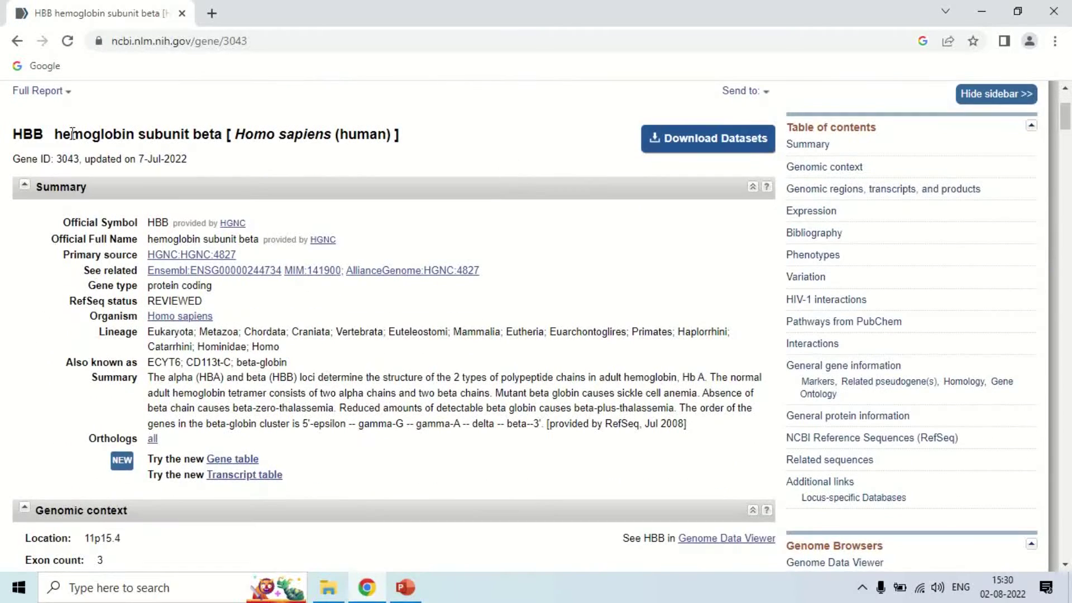
{"action": "scroll", "coordinate": [154, 229], "scroll_direction": "up", "scroll_amount": 1}
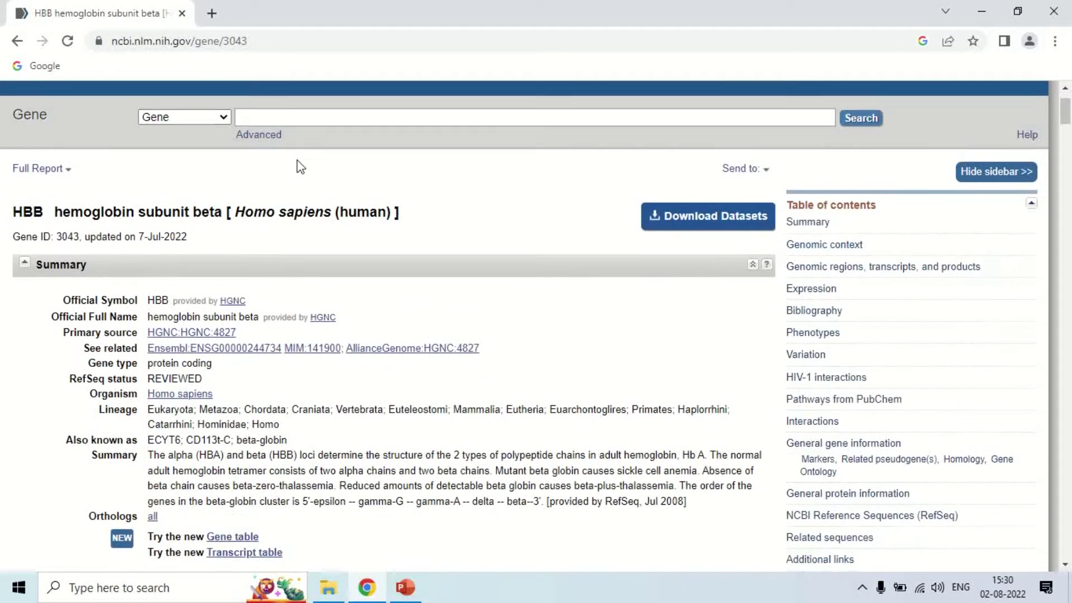
{"action": "scroll", "coordinate": [313, 167], "scroll_direction": "down", "scroll_amount": 1}
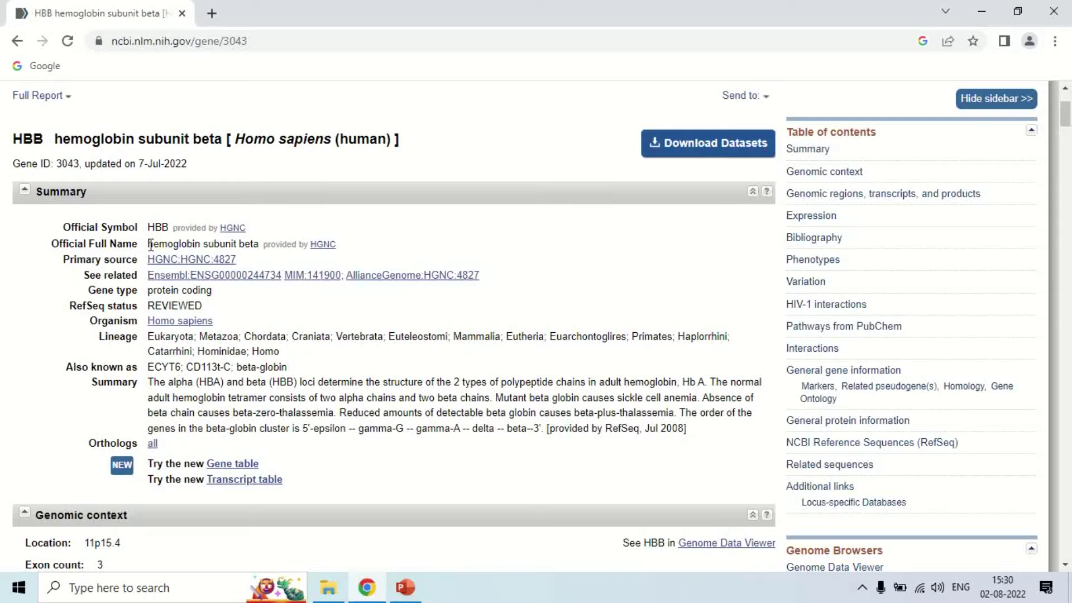
{"action": "left_click_drag", "start_coordinate": [147, 243], "coordinate": [255, 245]}
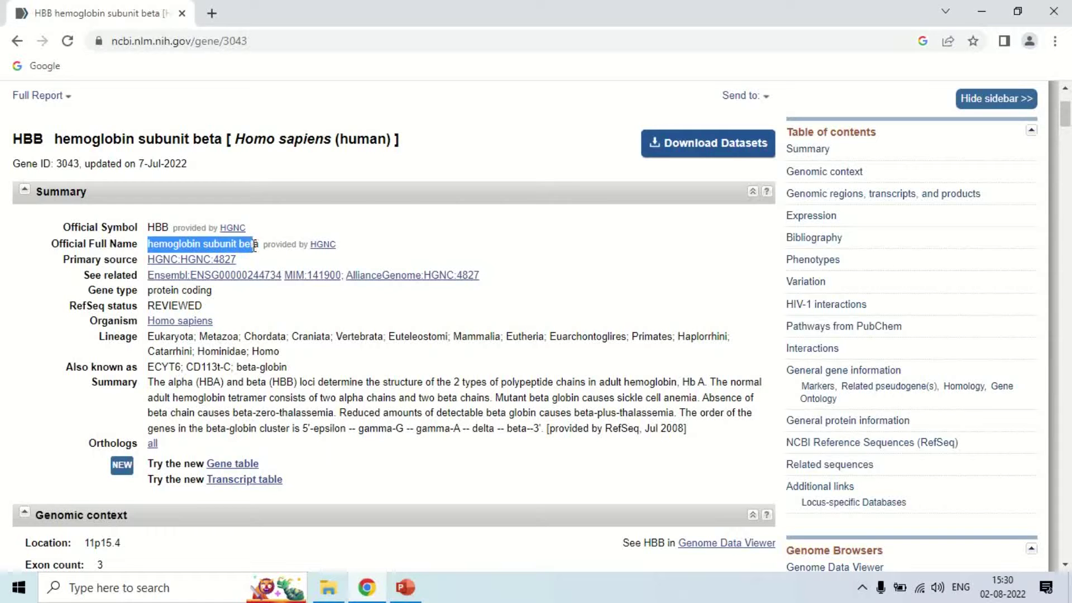
{"action": "scroll", "coordinate": [121, 276], "scroll_direction": "down", "scroll_amount": 1}
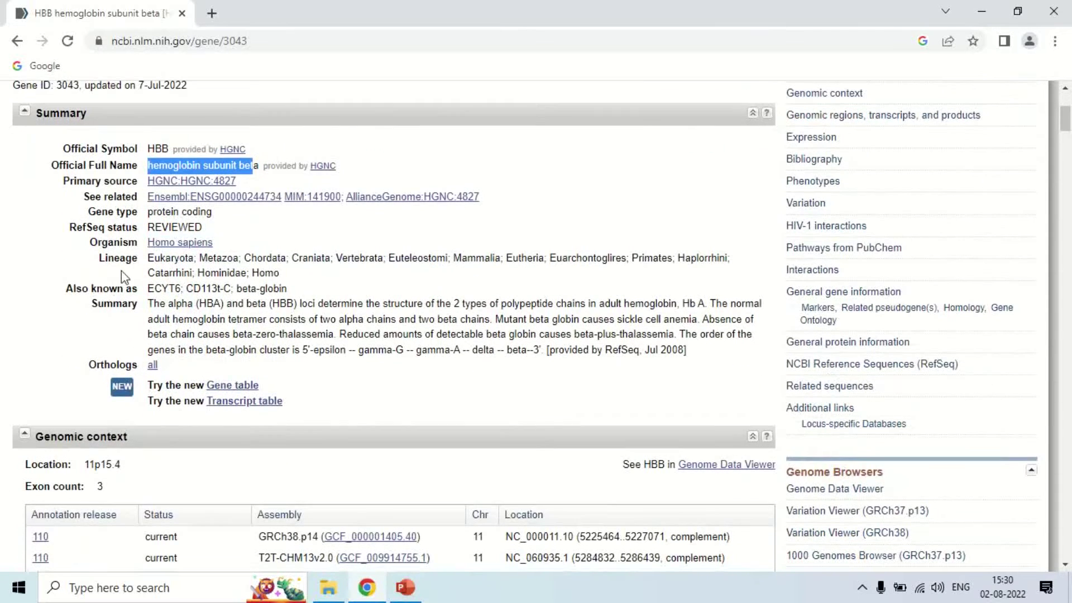
{"action": "left_click", "coordinate": [264, 240]}
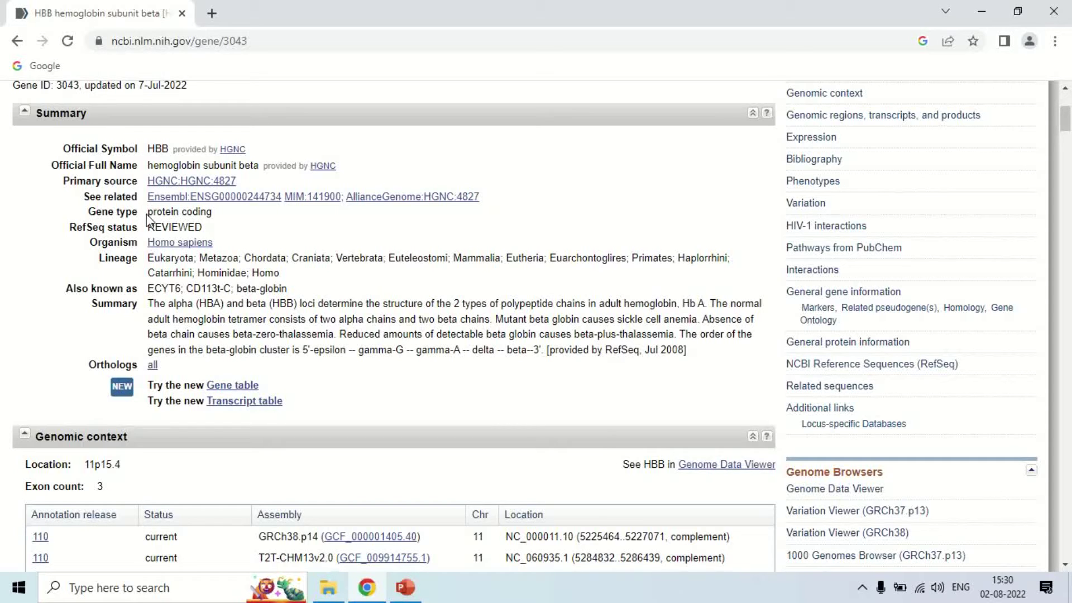
{"action": "left_click_drag", "start_coordinate": [148, 218], "coordinate": [218, 219]}
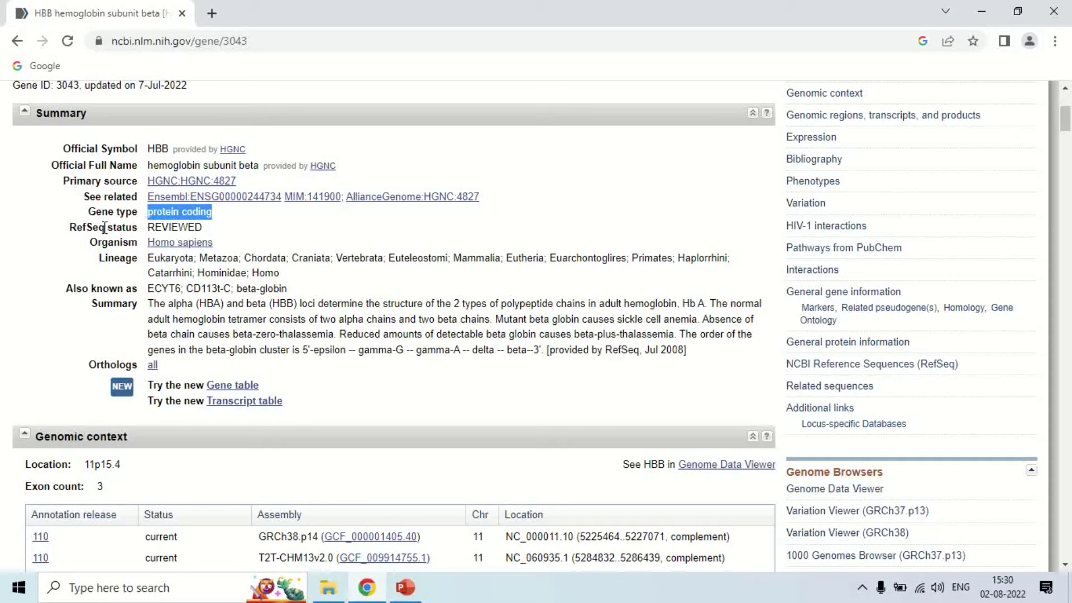
{"action": "left_click_drag", "start_coordinate": [150, 227], "coordinate": [203, 225]}
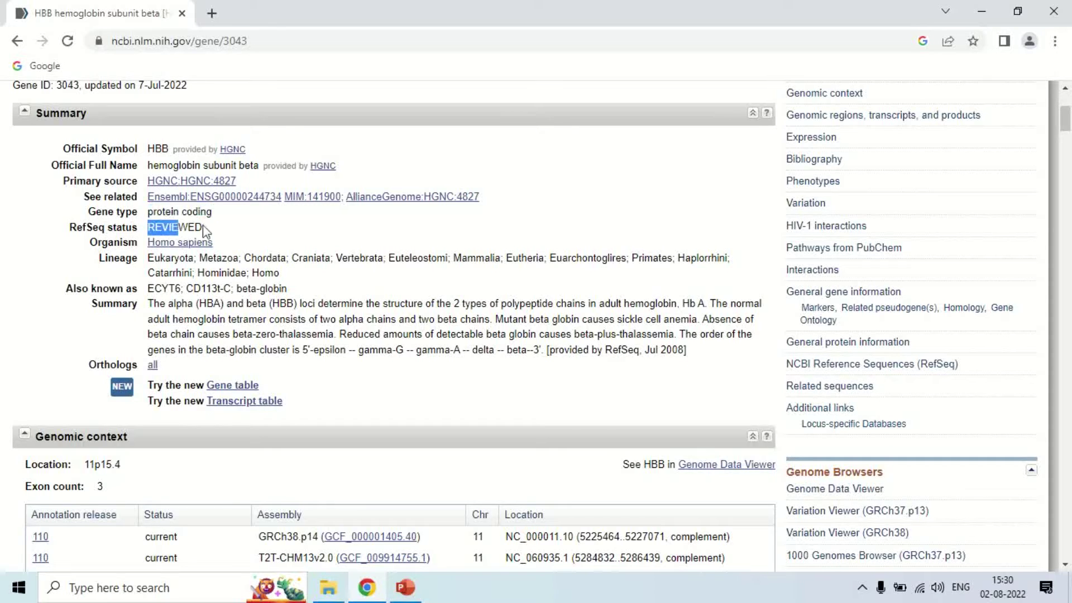
{"action": "left_click", "coordinate": [255, 232]}
{"action": "scroll", "coordinate": [309, 232], "scroll_direction": "down", "scroll_amount": 2}
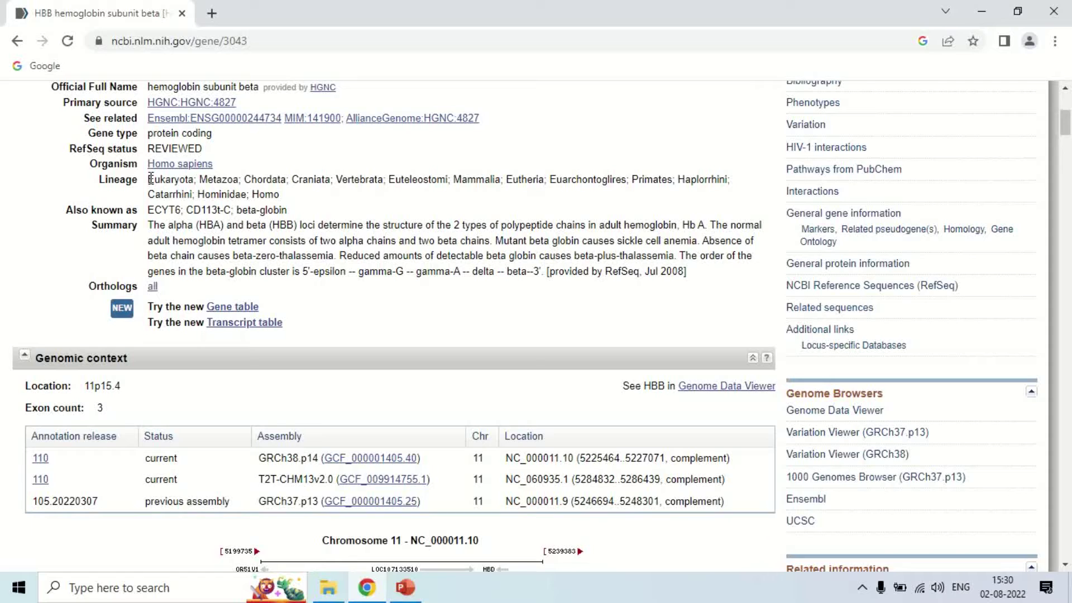
{"action": "left_click_drag", "start_coordinate": [151, 179], "coordinate": [282, 193]}
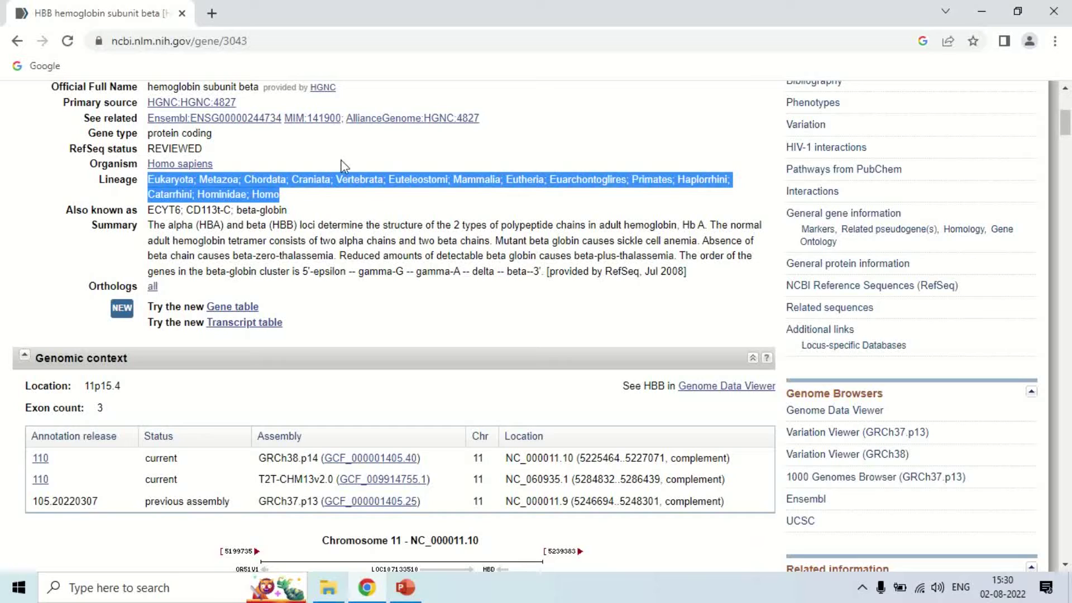
{"action": "left_click", "coordinate": [347, 192]}
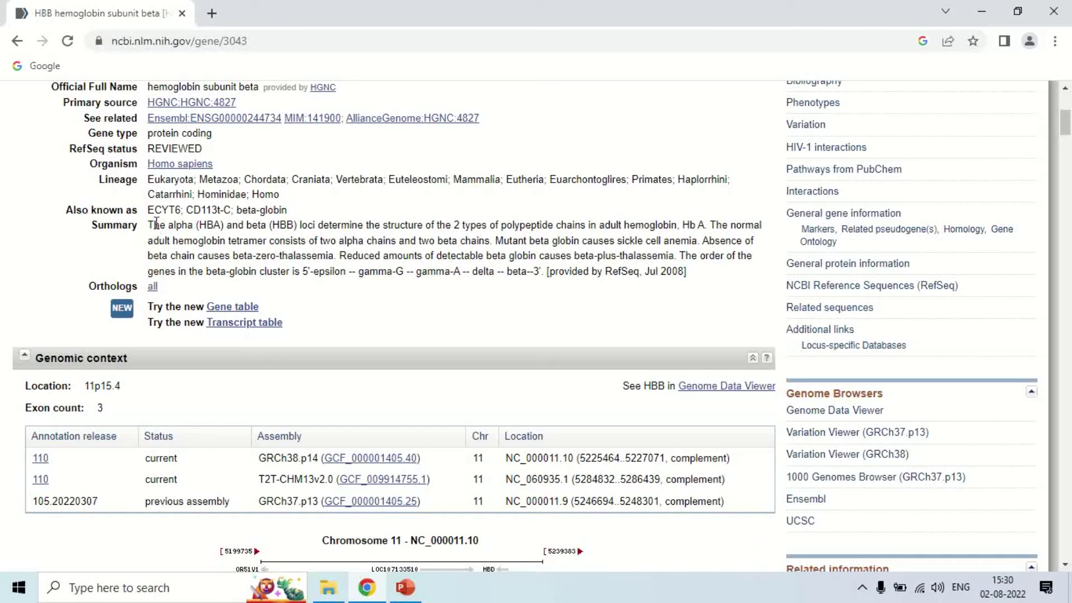
{"action": "left_click_drag", "start_coordinate": [147, 209], "coordinate": [302, 215]}
{"action": "left_click", "coordinate": [367, 201]}
{"action": "left_click_drag", "start_coordinate": [150, 226], "coordinate": [570, 277]}
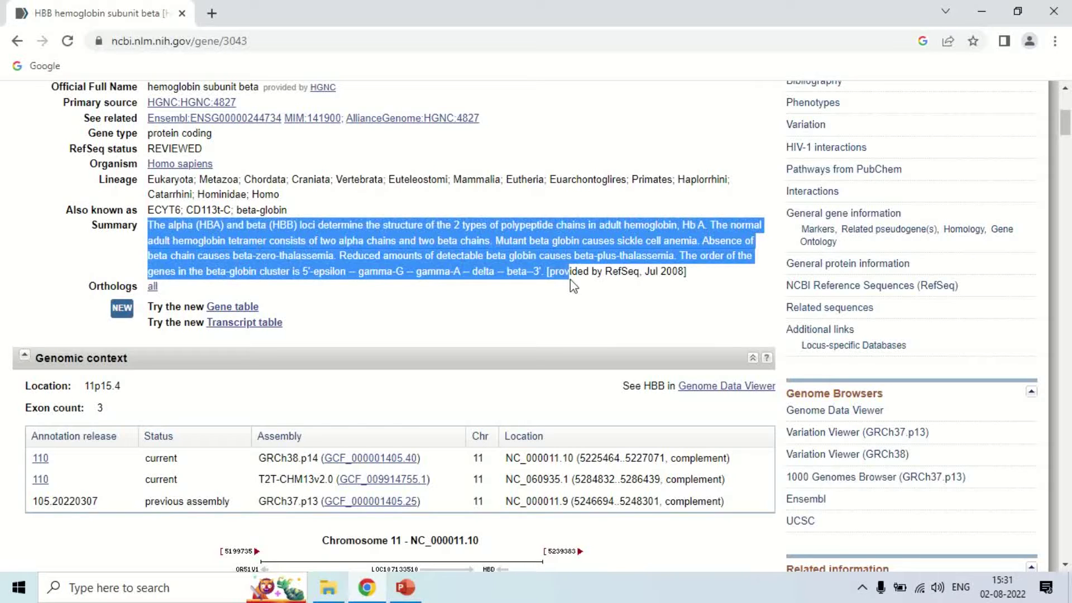
{"action": "left_click", "coordinate": [575, 312]}
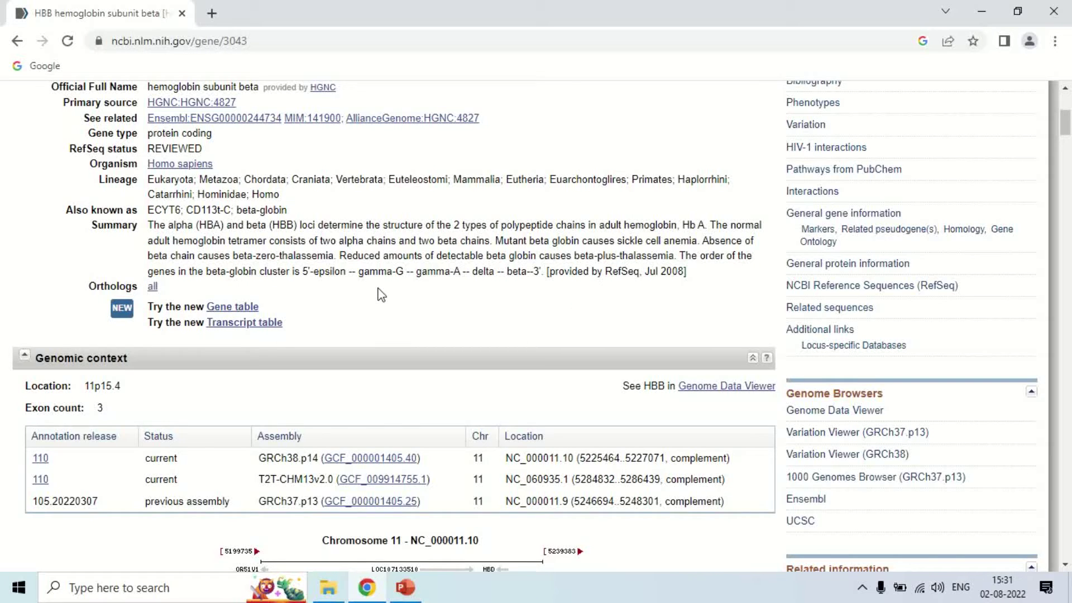
{"action": "scroll", "coordinate": [379, 293], "scroll_direction": "down", "scroll_amount": 3}
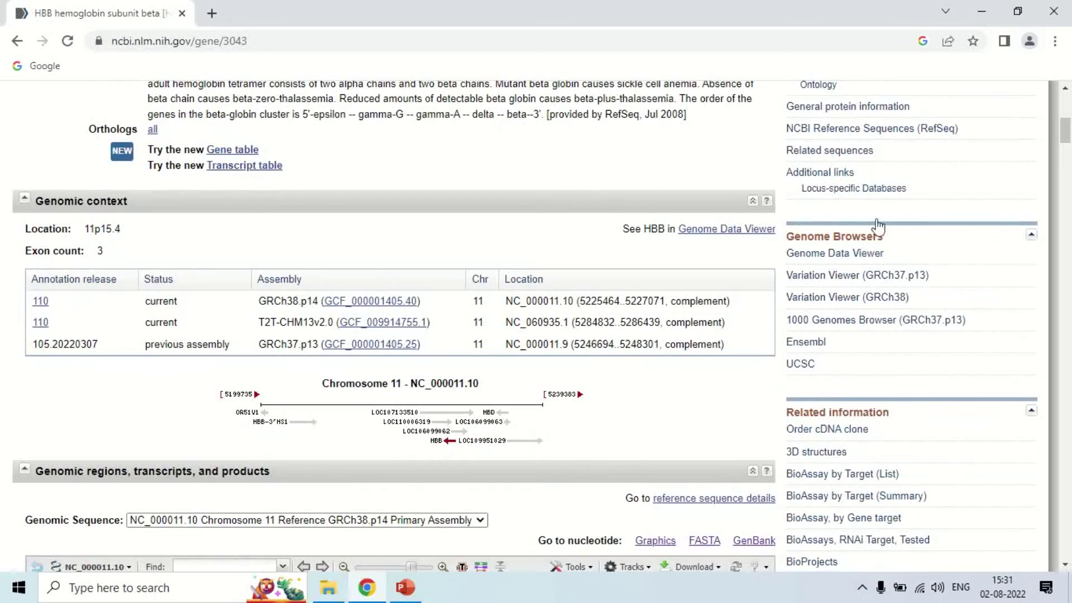
{"action": "scroll", "coordinate": [580, 307], "scroll_direction": "down", "scroll_amount": 1}
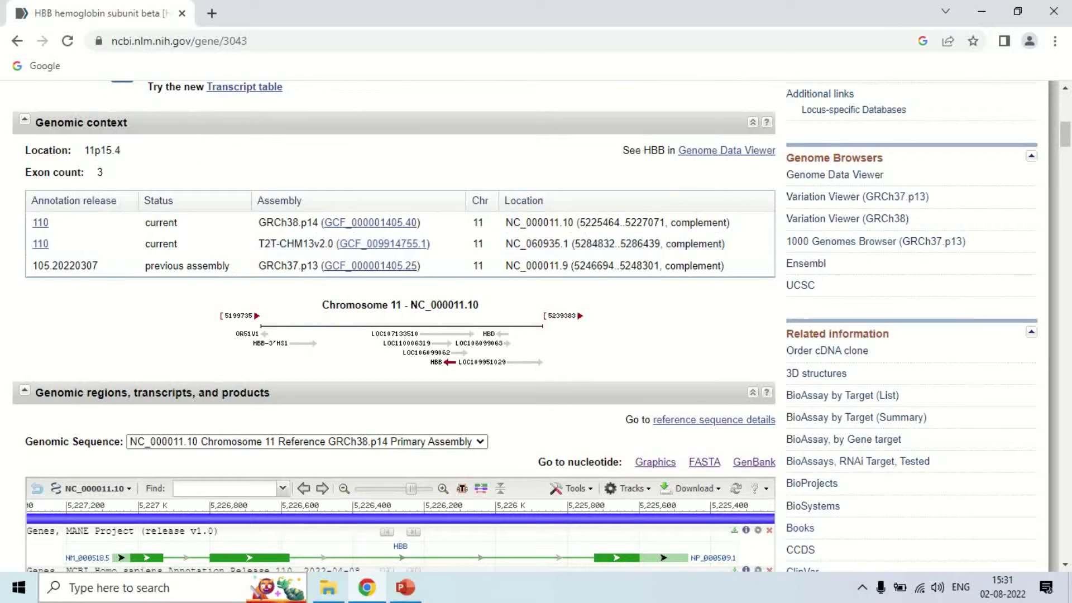
{"action": "scroll", "coordinate": [639, 319], "scroll_direction": "down", "scroll_amount": 1}
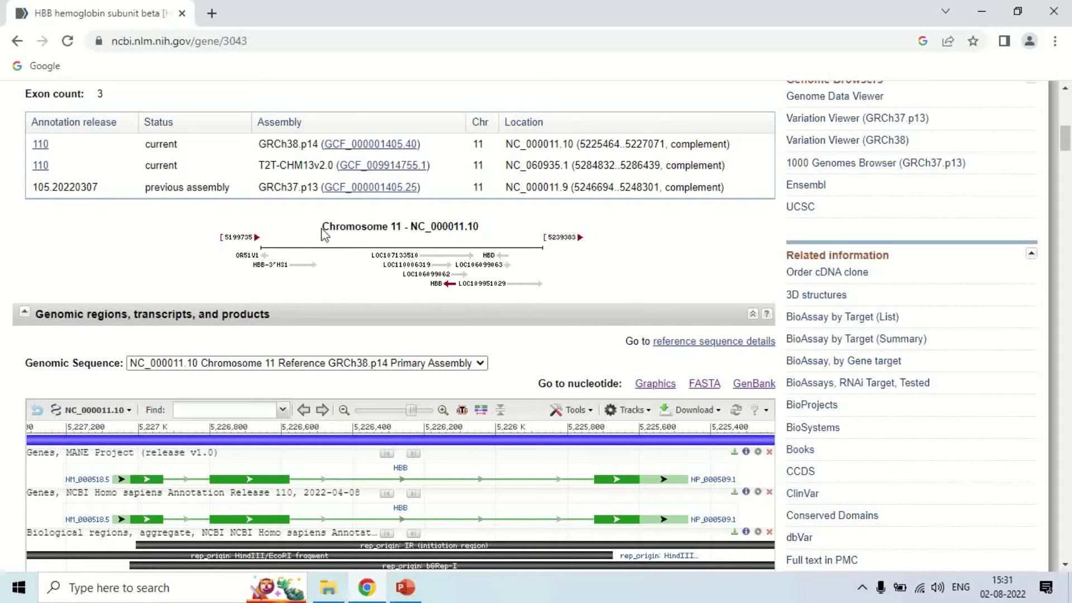
{"action": "left_click_drag", "start_coordinate": [323, 229], "coordinate": [490, 235]}
{"action": "left_click", "coordinate": [651, 270]}
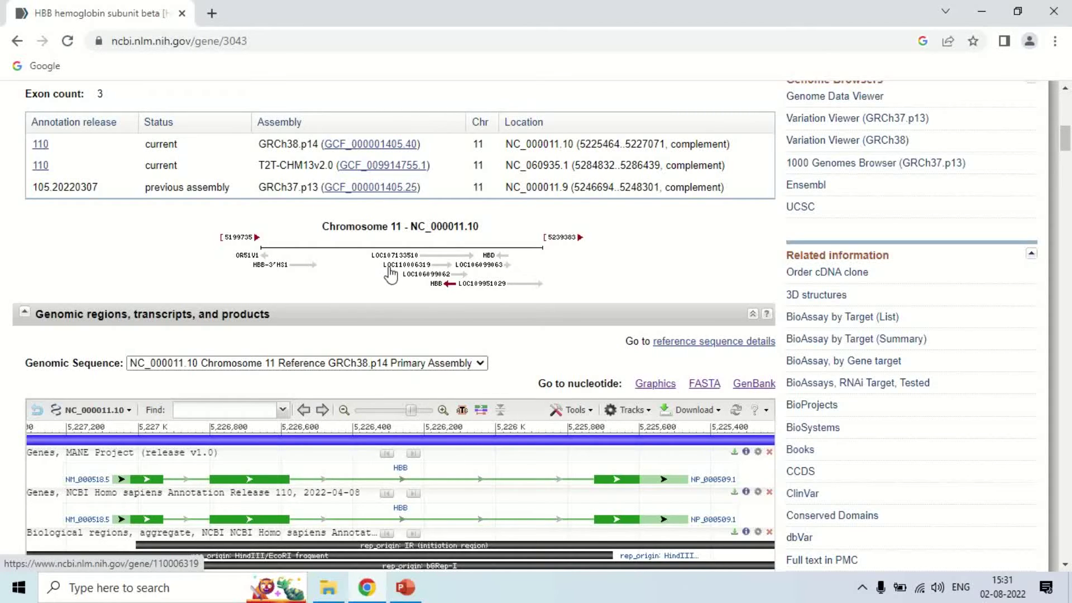
{"action": "scroll", "coordinate": [390, 274], "scroll_direction": "down", "scroll_amount": 1}
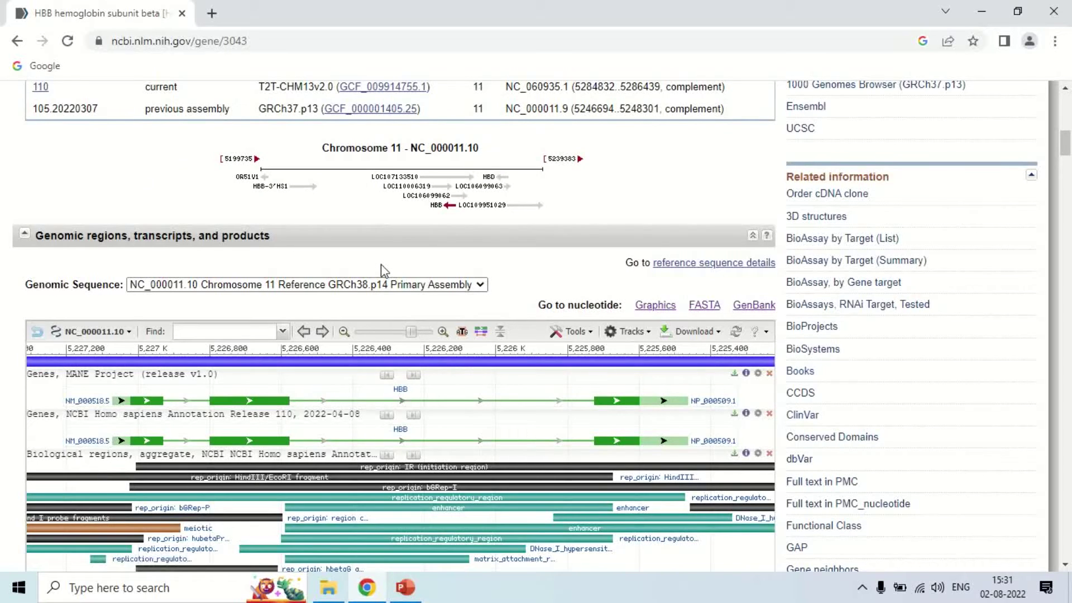
- Scroll down to the Genomic regions graphic showing the HBB MANE, NCBI and Ensembl exon models
{"action": "scroll", "coordinate": [382, 271], "scroll_direction": "down", "scroll_amount": 2}
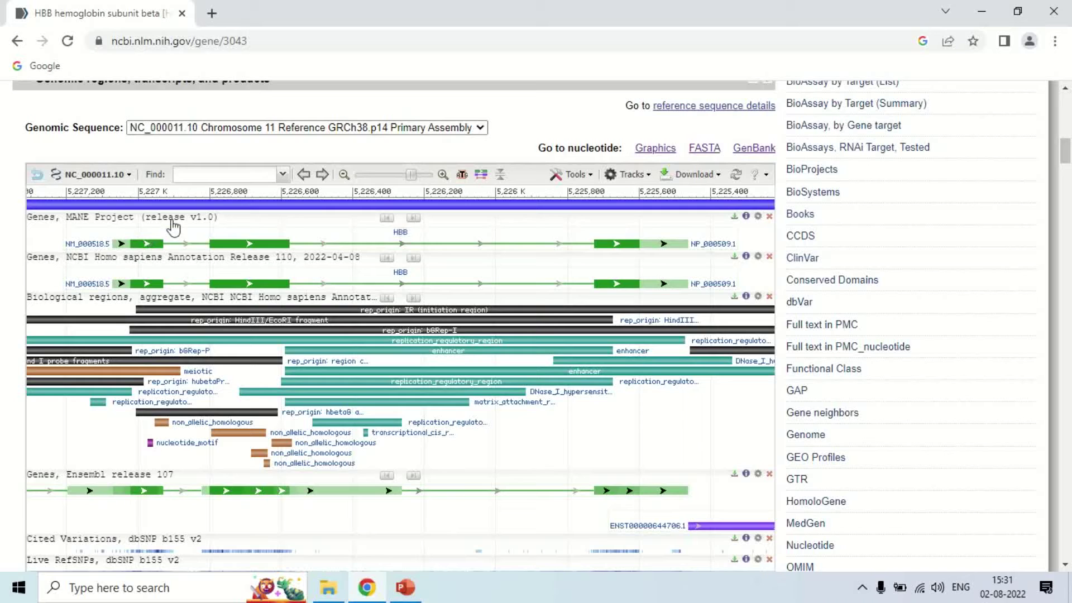
{"action": "mouse_move", "coordinate": [275, 251]}
{"action": "left_click", "coordinate": [263, 245]}
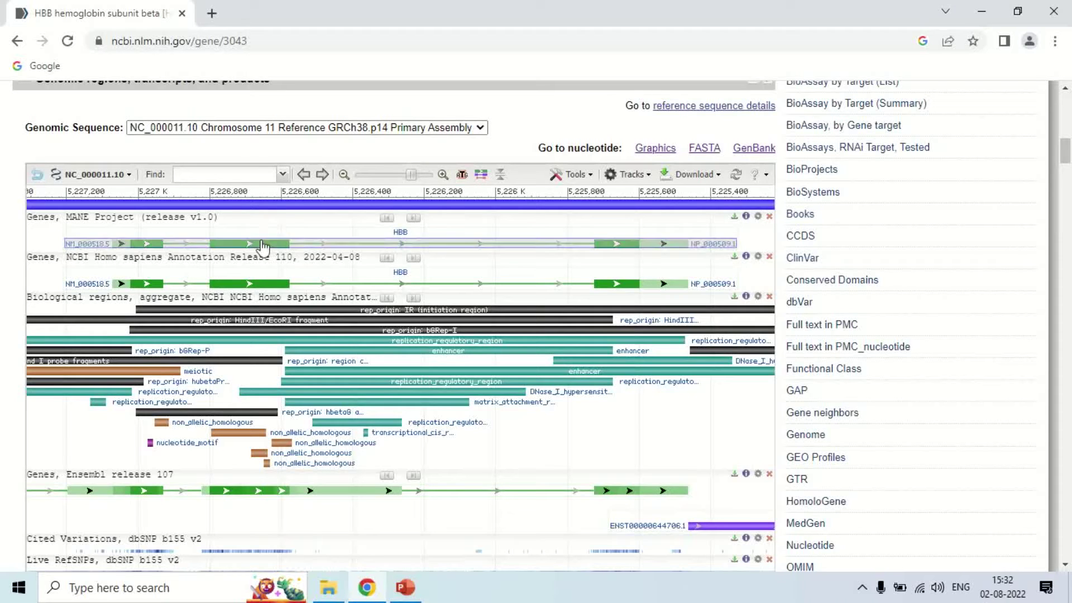
{"action": "mouse_move", "coordinate": [262, 247]}
{"action": "mouse_move", "coordinate": [449, 253]}
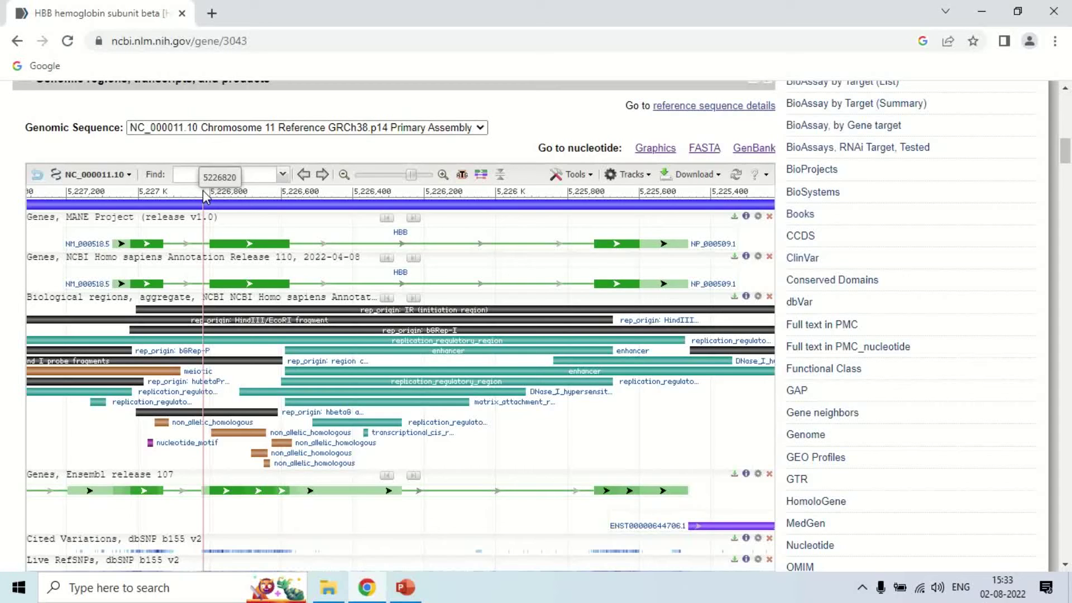
- Zoom the sequence viewer onto the first exon, roughly 5,226,820–5,226,580
{"action": "left_click_drag", "start_coordinate": [203, 193], "coordinate": [296, 198]}
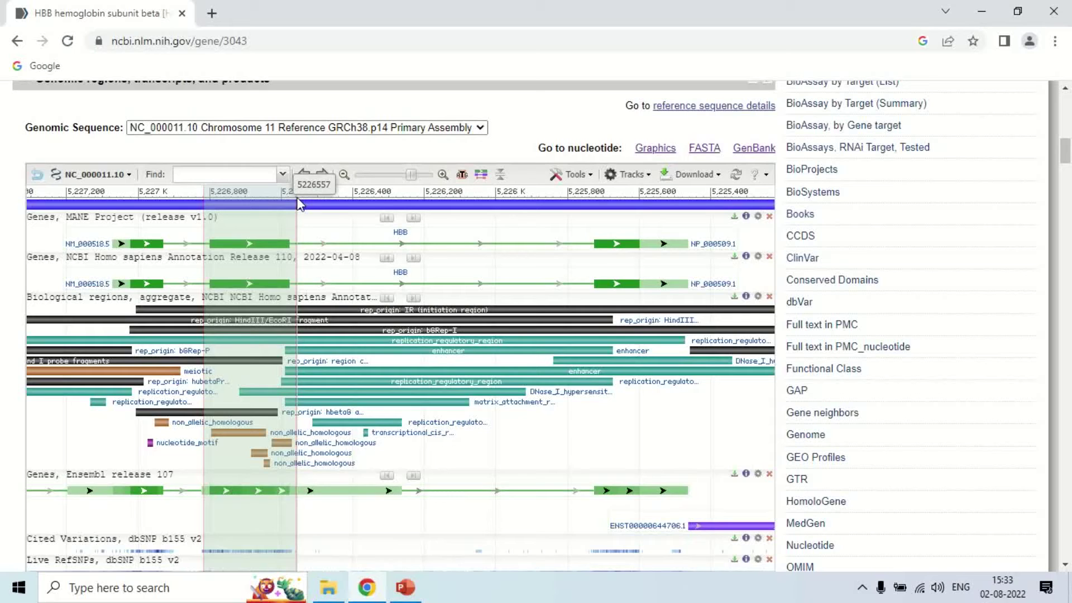
{"action": "left_click_drag", "start_coordinate": [297, 198], "coordinate": [297, 199]}
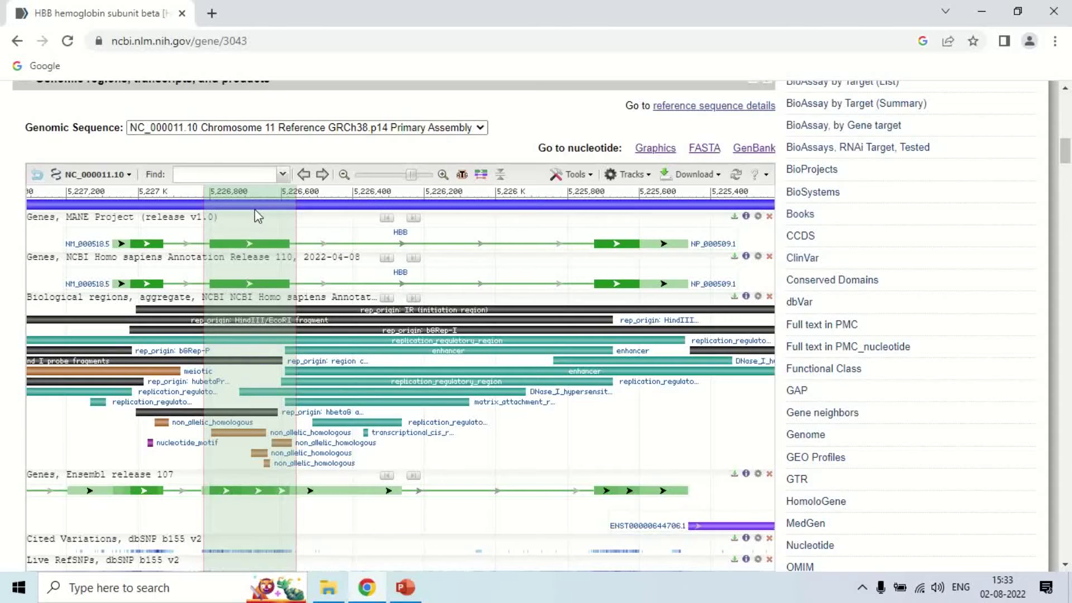
{"action": "right_click", "coordinate": [256, 228]}
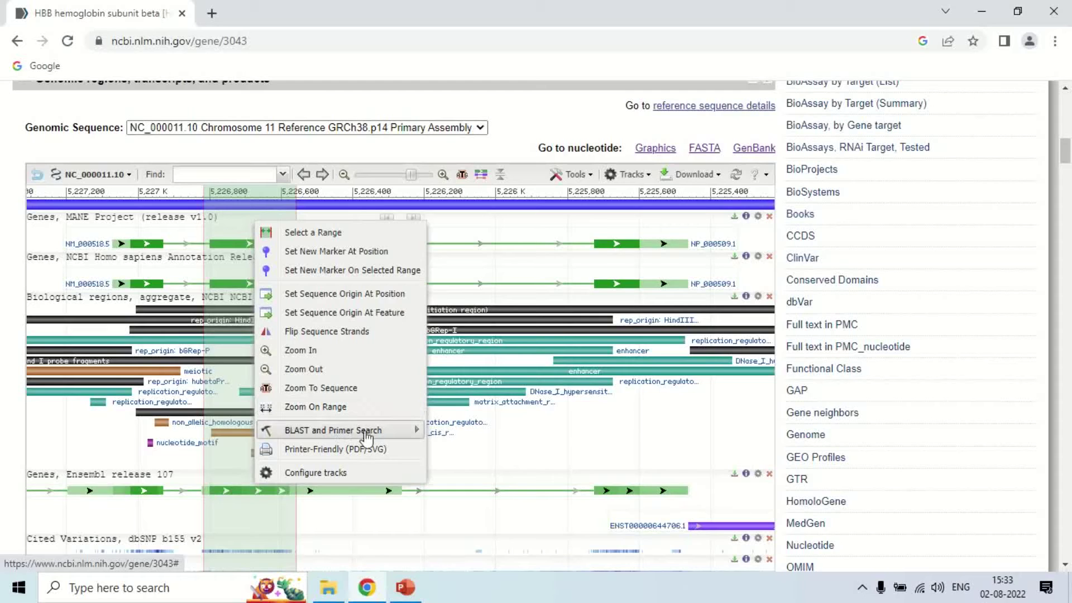
{"action": "mouse_move", "coordinate": [367, 435]}
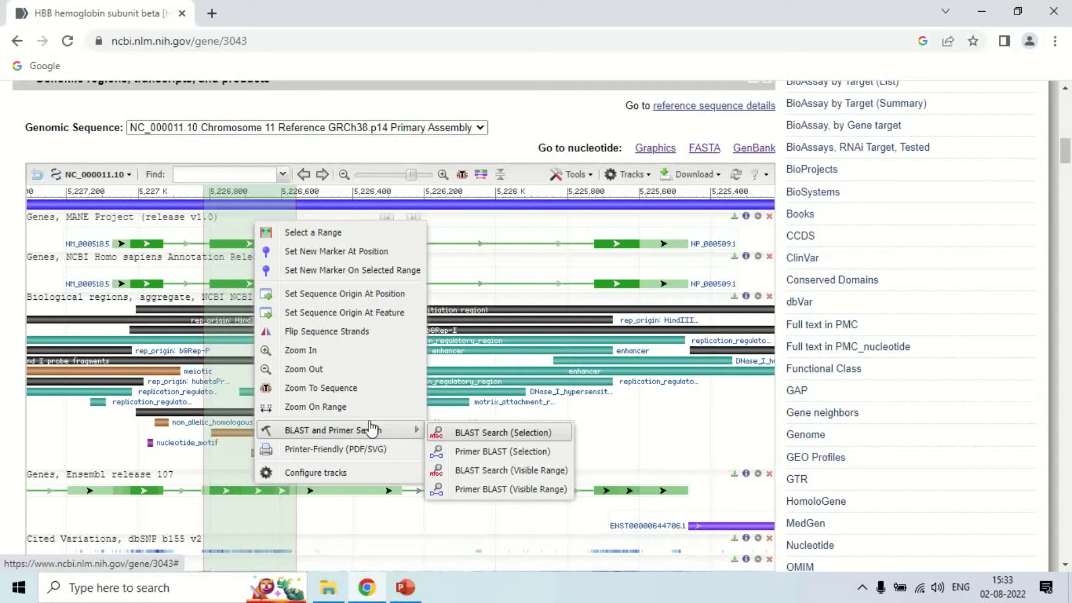
{"action": "left_click", "coordinate": [331, 412]}
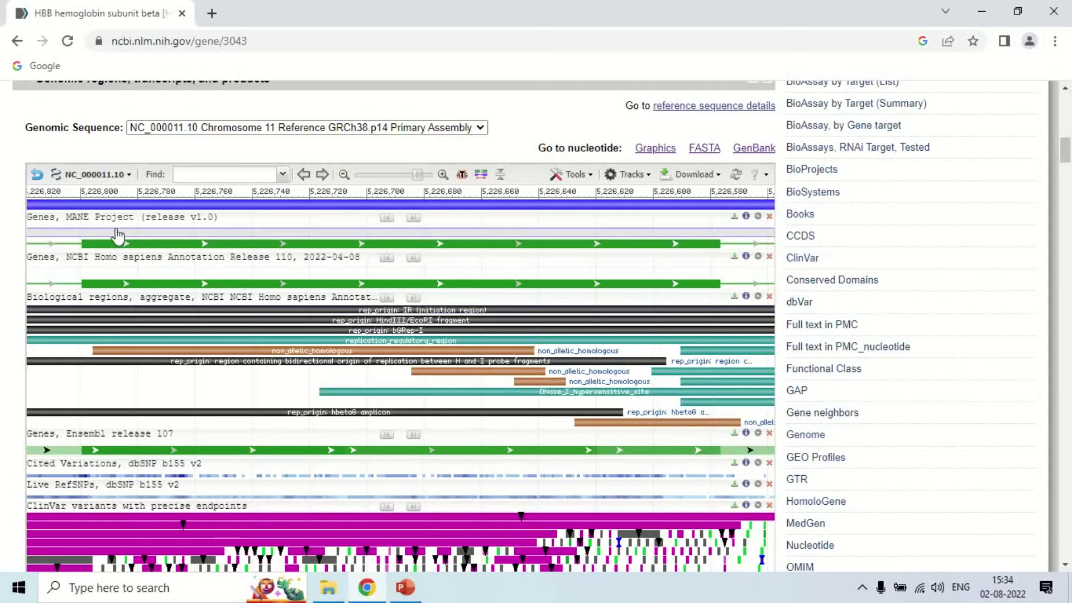
- Jump the sequence viewer to nucleotide position 100 via the Find box
{"action": "left_click", "coordinate": [197, 174]}
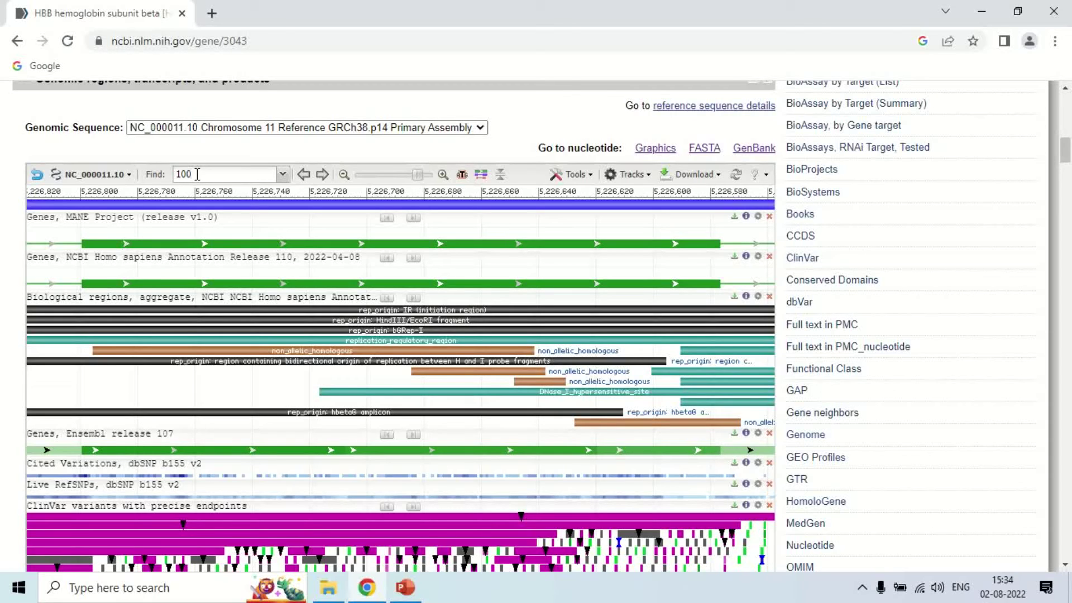
{"action": "key", "text": "Return"}
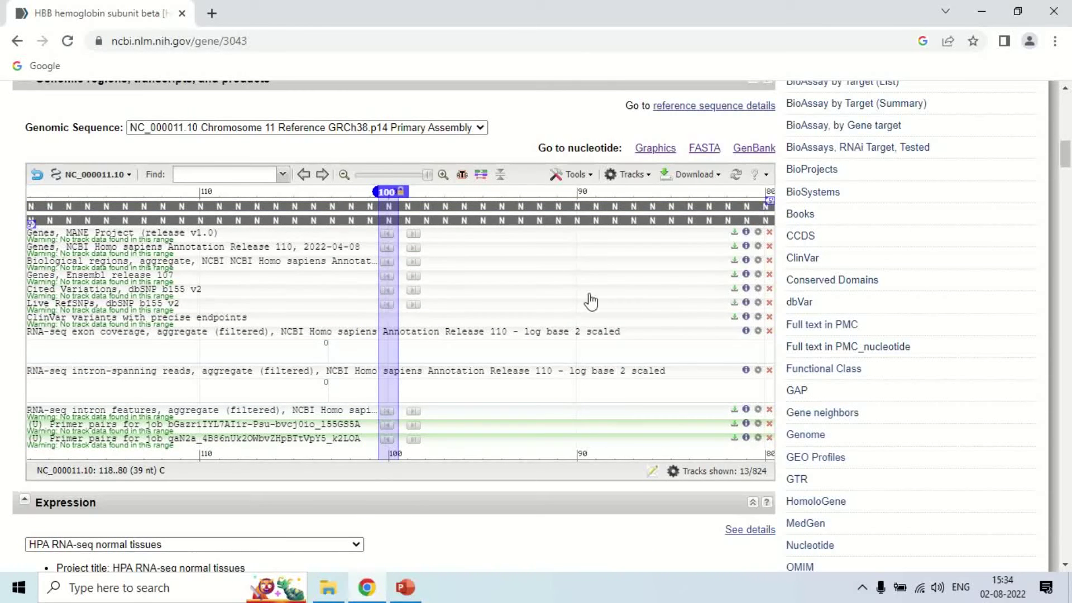
{"action": "scroll", "coordinate": [475, 311], "scroll_direction": "up", "scroll_amount": 1}
{"action": "scroll", "coordinate": [474, 311], "scroll_direction": "up", "scroll_amount": 3}
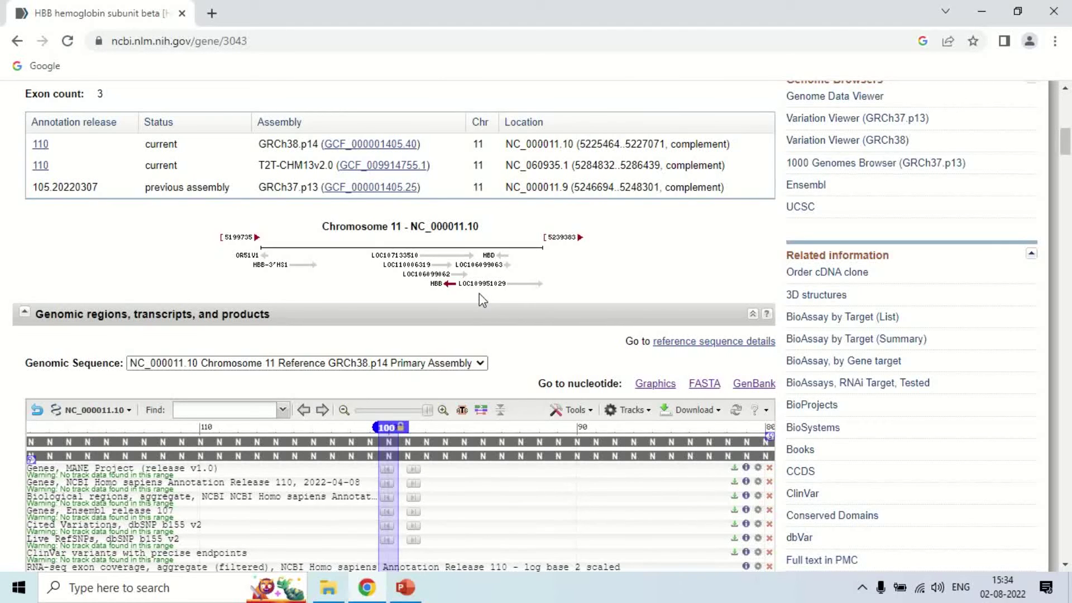
{"action": "scroll", "coordinate": [483, 300], "scroll_direction": "up", "scroll_amount": 10}
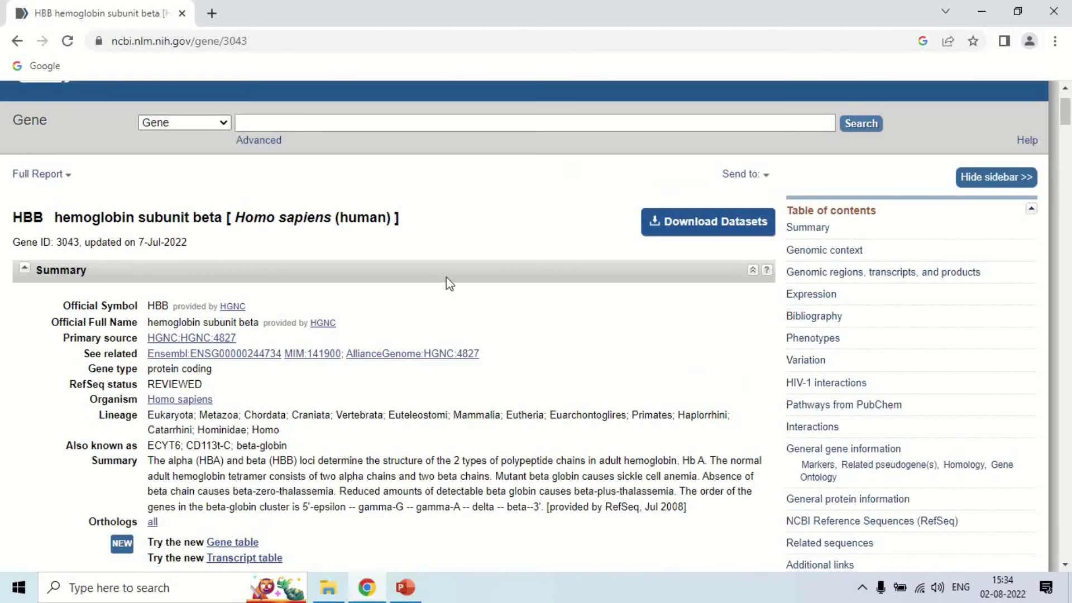
{"action": "scroll", "coordinate": [446, 277], "scroll_direction": "down", "scroll_amount": 12}
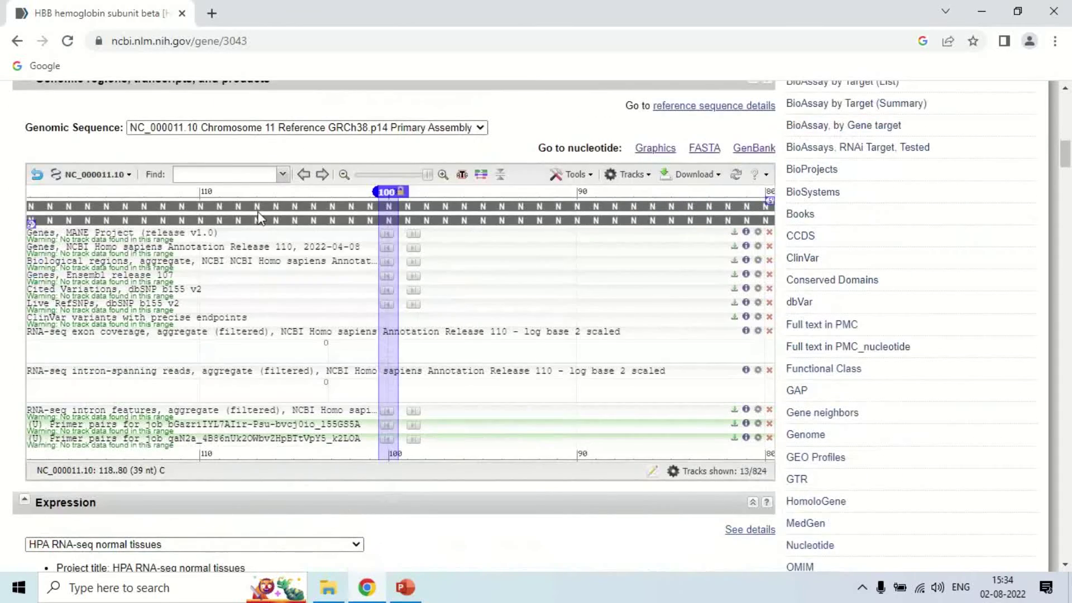
- Jump the sequence viewer to nucleotide position 50, marked by a red band
{"action": "left_click", "coordinate": [234, 168]}
{"action": "type", "text": "50"}
{"action": "key", "text": "Return"}
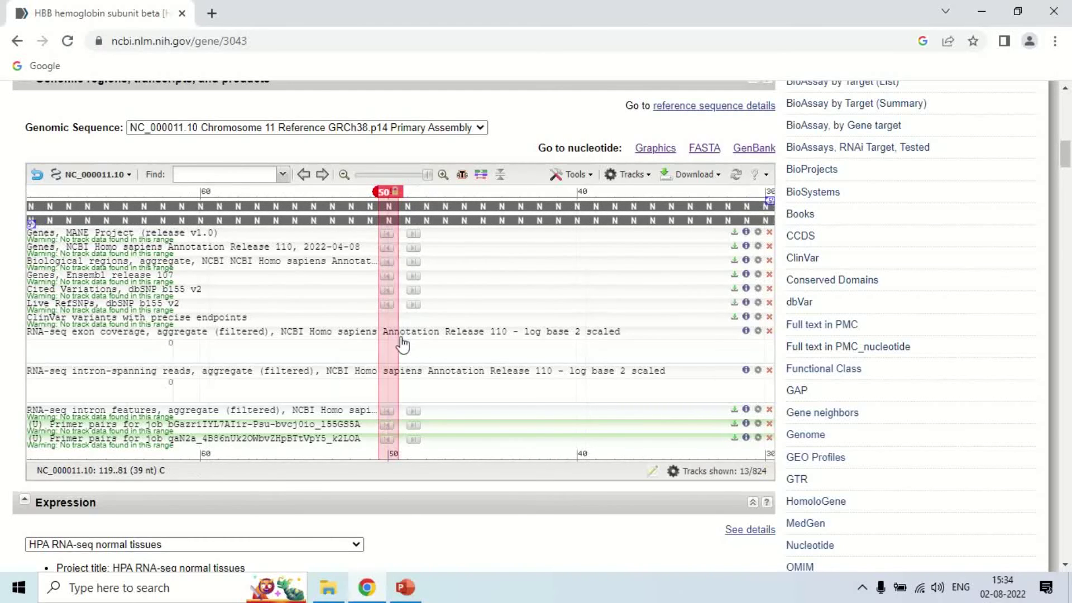
{"action": "scroll", "coordinate": [535, 306], "scroll_direction": "up", "scroll_amount": 1}
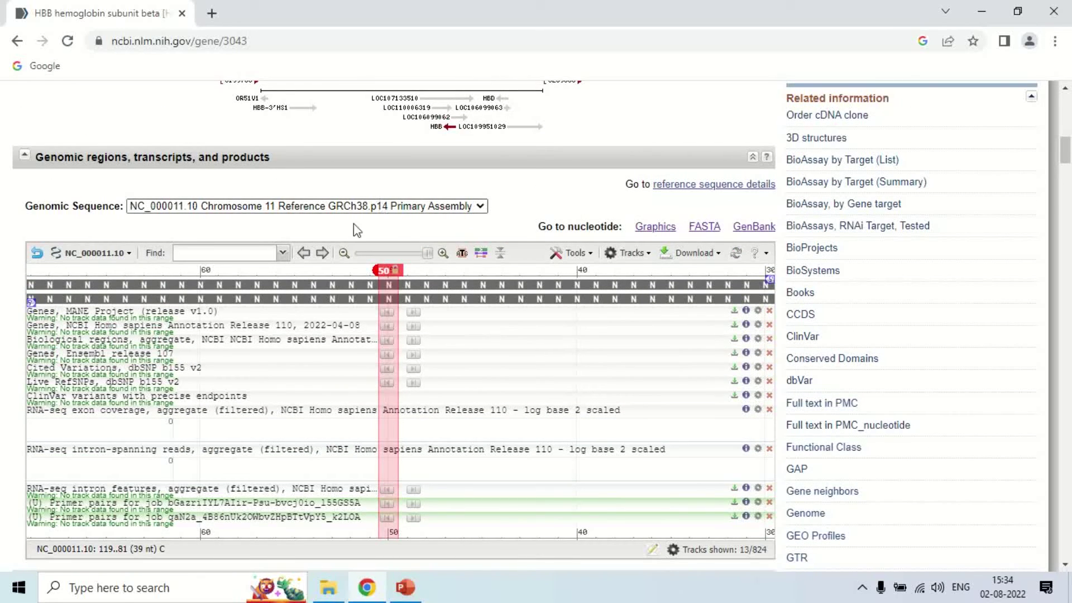
{"action": "scroll", "coordinate": [297, 248], "scroll_direction": "down", "scroll_amount": 5}
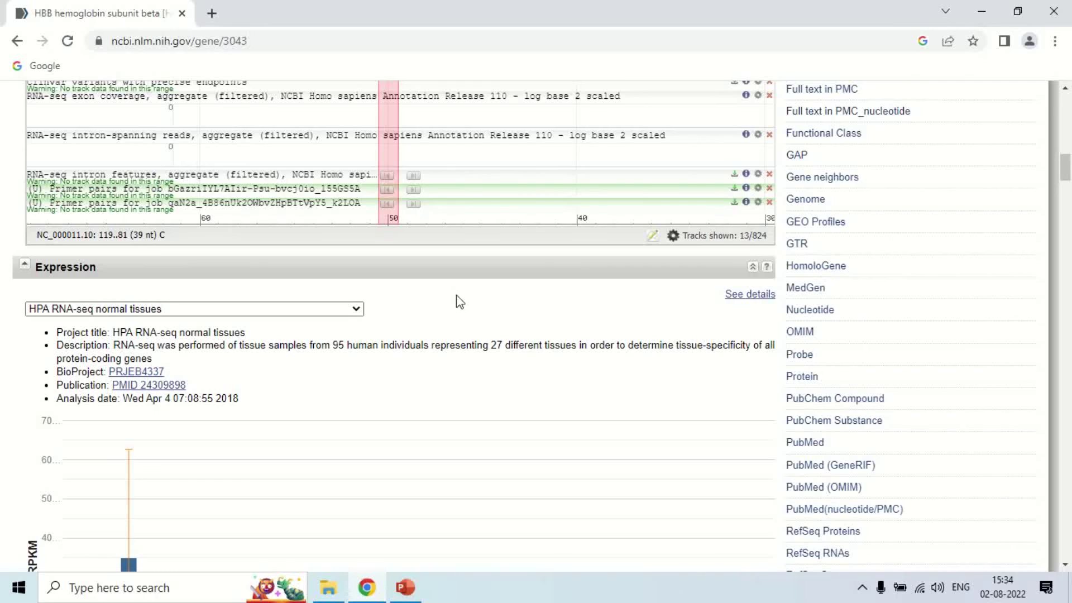
{"action": "scroll", "coordinate": [459, 301], "scroll_direction": "up", "scroll_amount": 6}
{"action": "scroll", "coordinate": [459, 301], "scroll_direction": "down", "scroll_amount": 4}
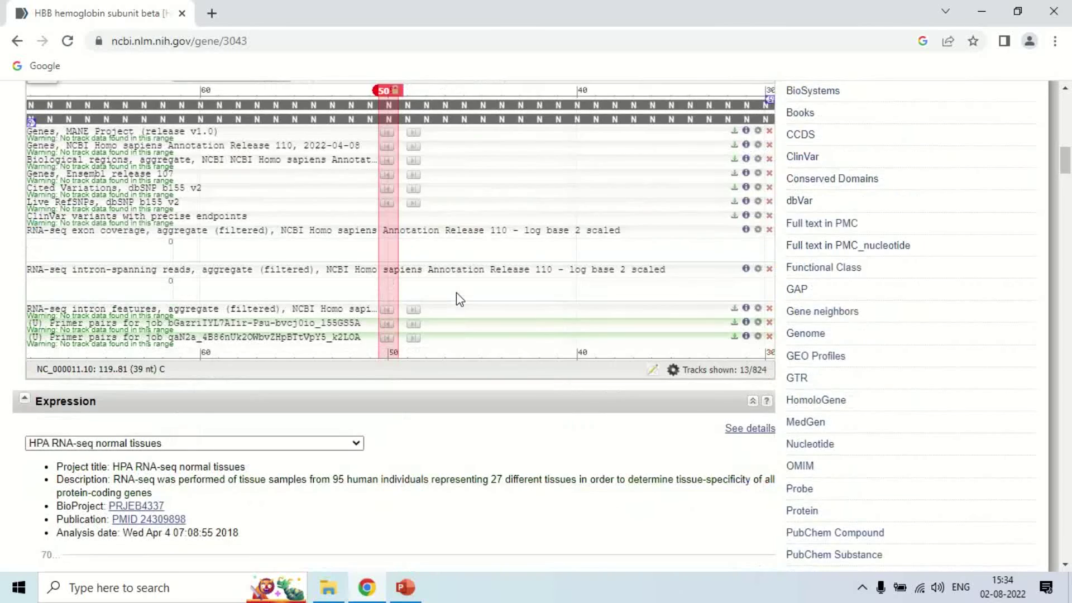
{"action": "scroll", "coordinate": [457, 293], "scroll_direction": "up", "scroll_amount": 6}
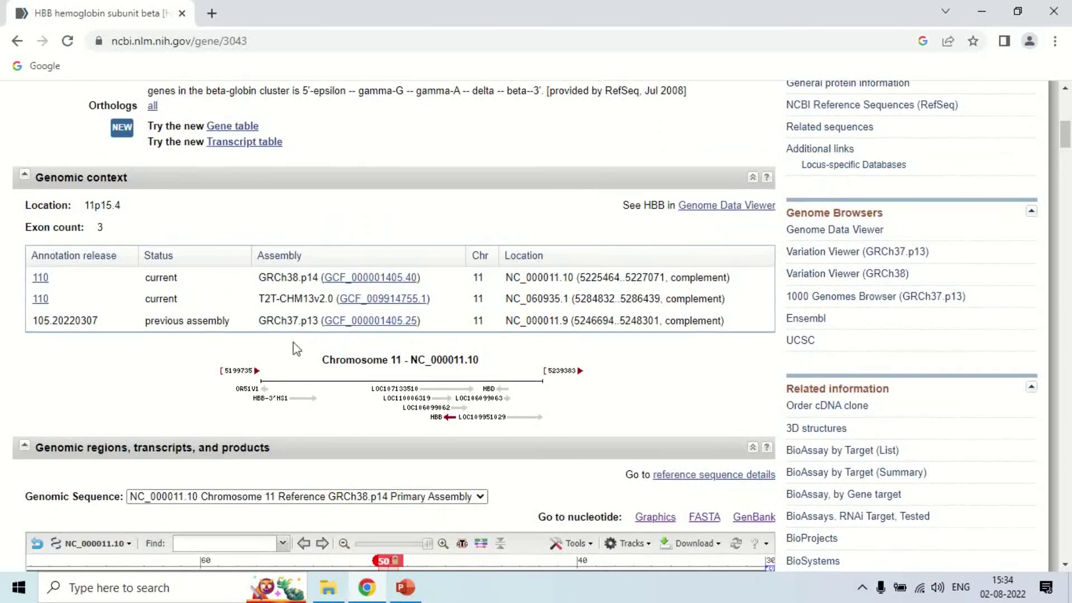
{"action": "scroll", "coordinate": [176, 306], "scroll_direction": "down", "scroll_amount": 2}
- Find position 150 in the sequence viewer
{"action": "left_click", "coordinate": [224, 308]}
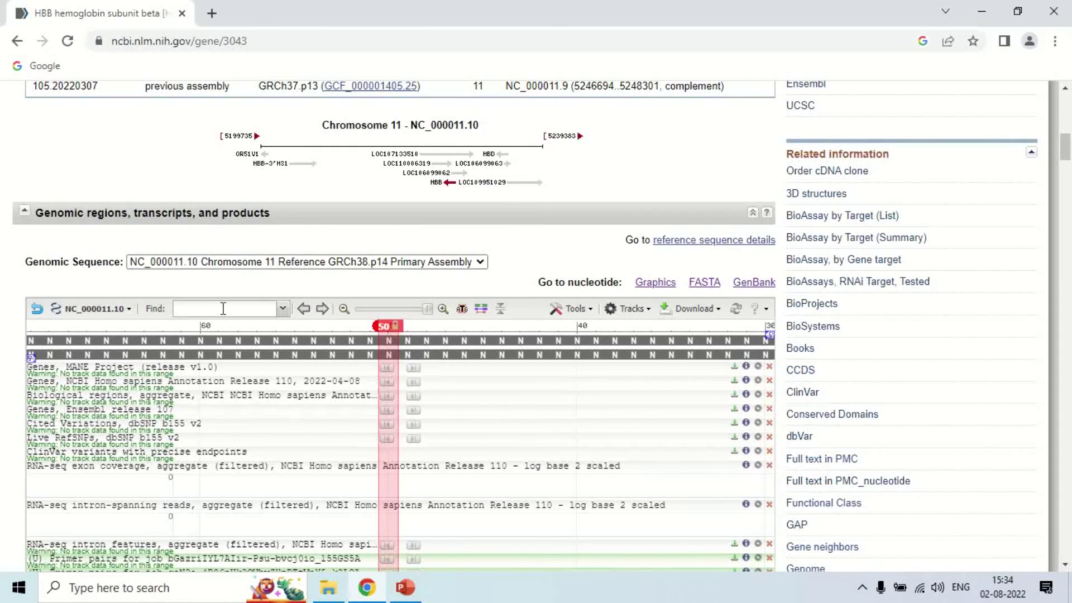
{"action": "type", "text": "150"}
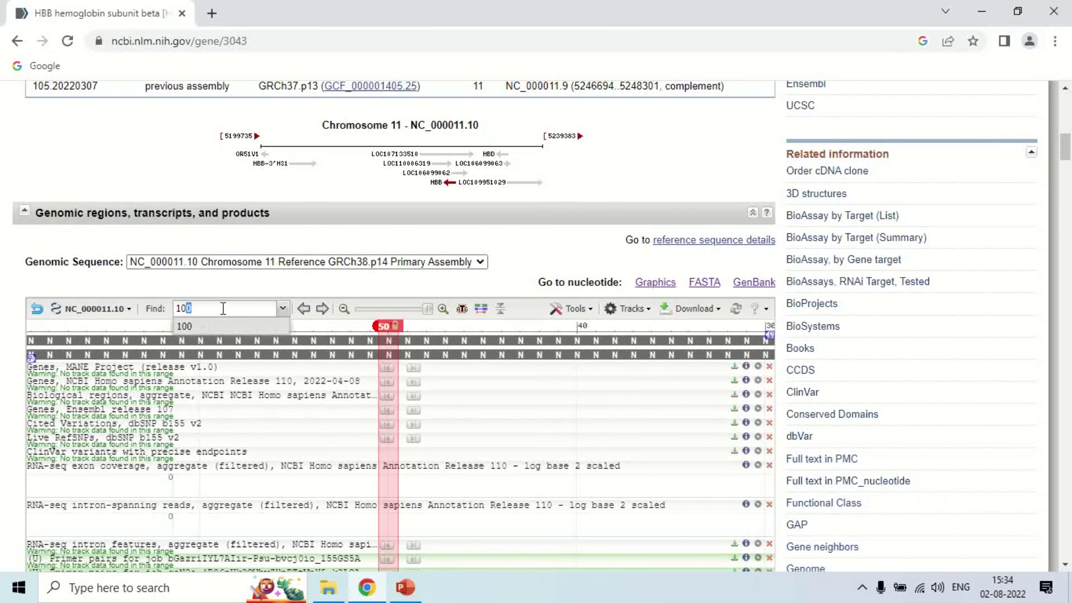
{"action": "key", "text": "Return"}
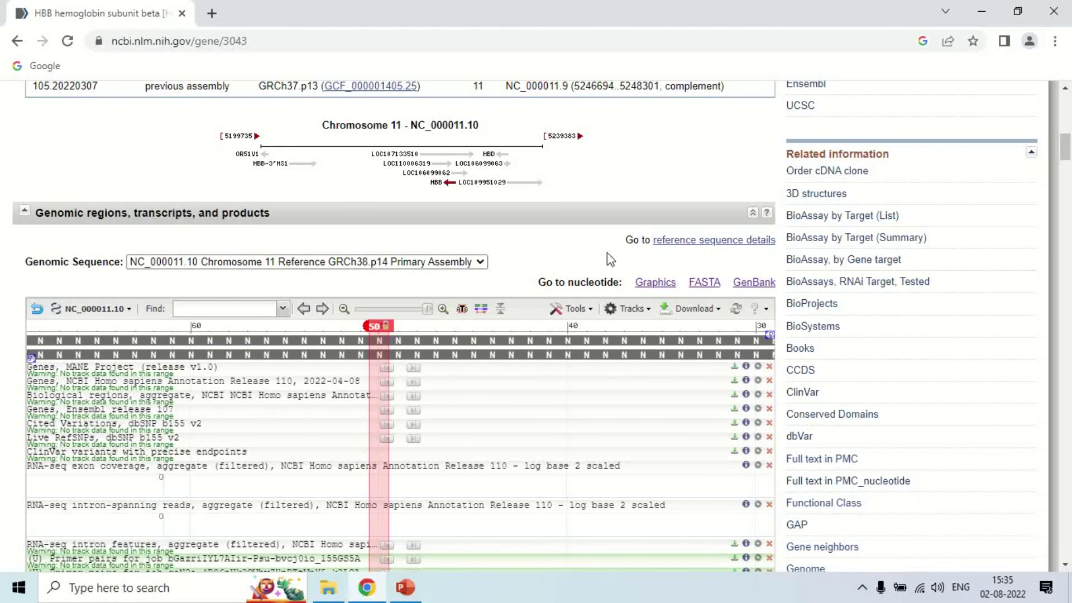
- Scroll through the Expression RPKM chart and Bibliography, then back up to the HBB Summary
{"action": "scroll", "coordinate": [553, 286], "scroll_direction": "down", "scroll_amount": 5}
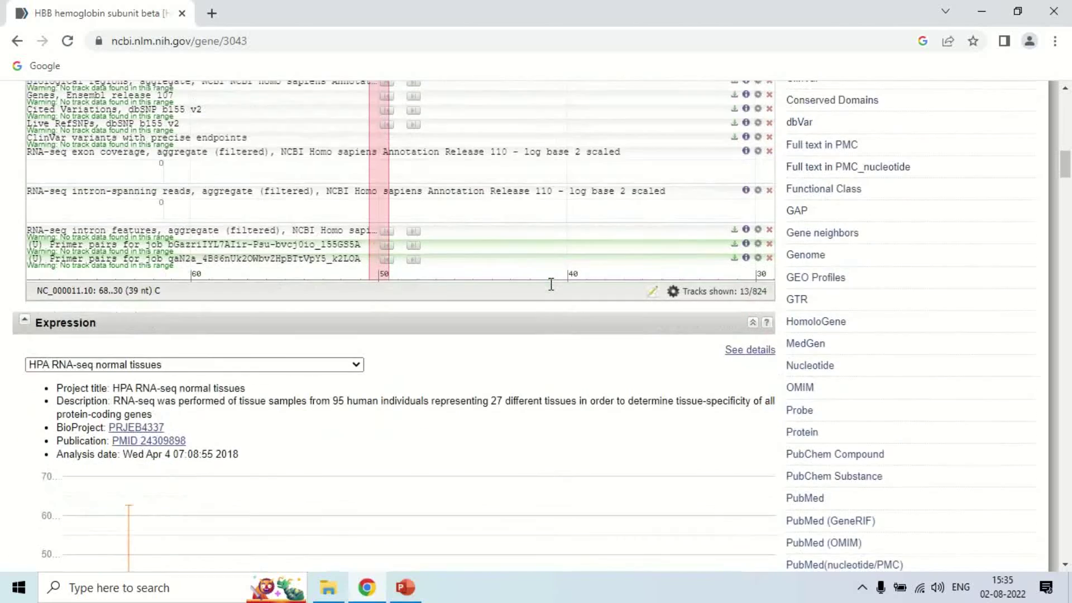
{"action": "scroll", "coordinate": [570, 352], "scroll_direction": "down", "scroll_amount": 5}
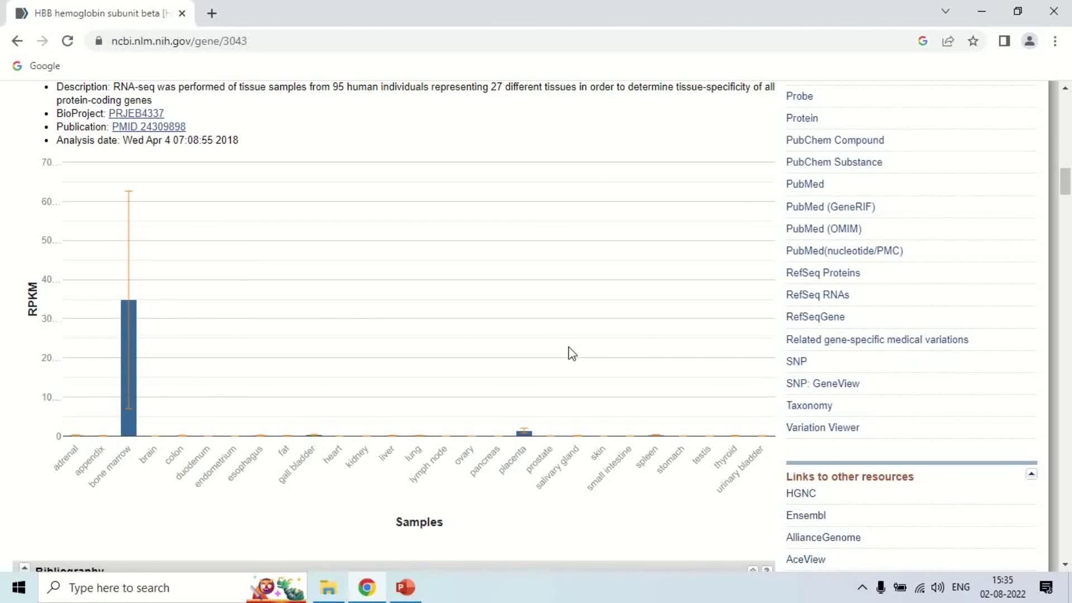
{"action": "scroll", "coordinate": [463, 304], "scroll_direction": "down", "scroll_amount": 6}
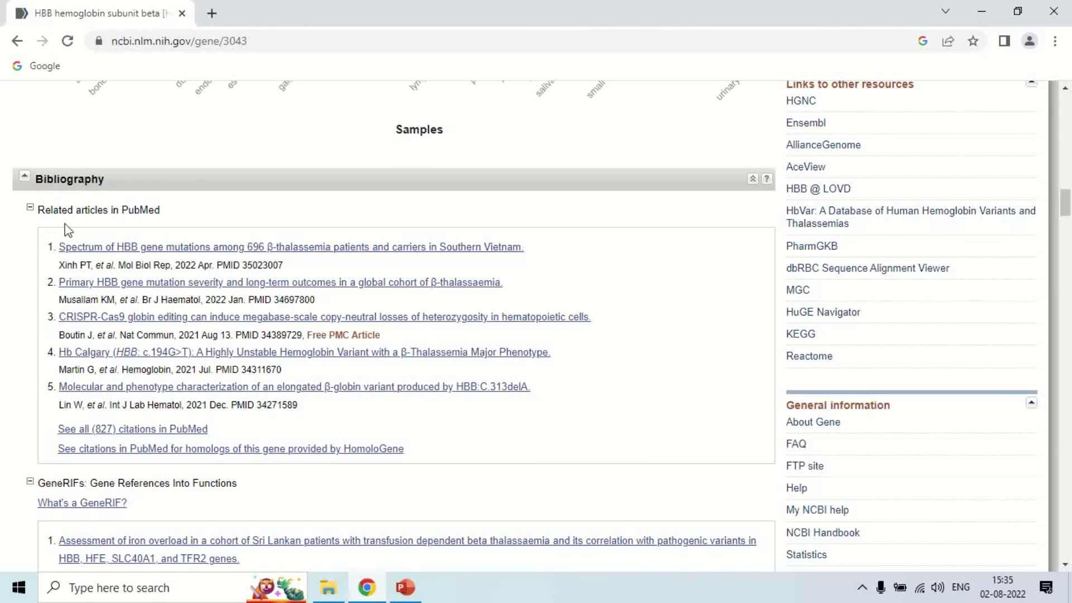
{"action": "scroll", "coordinate": [145, 227], "scroll_direction": "down", "scroll_amount": 3}
{"action": "scroll", "coordinate": [433, 266], "scroll_direction": "up", "scroll_amount": 20}
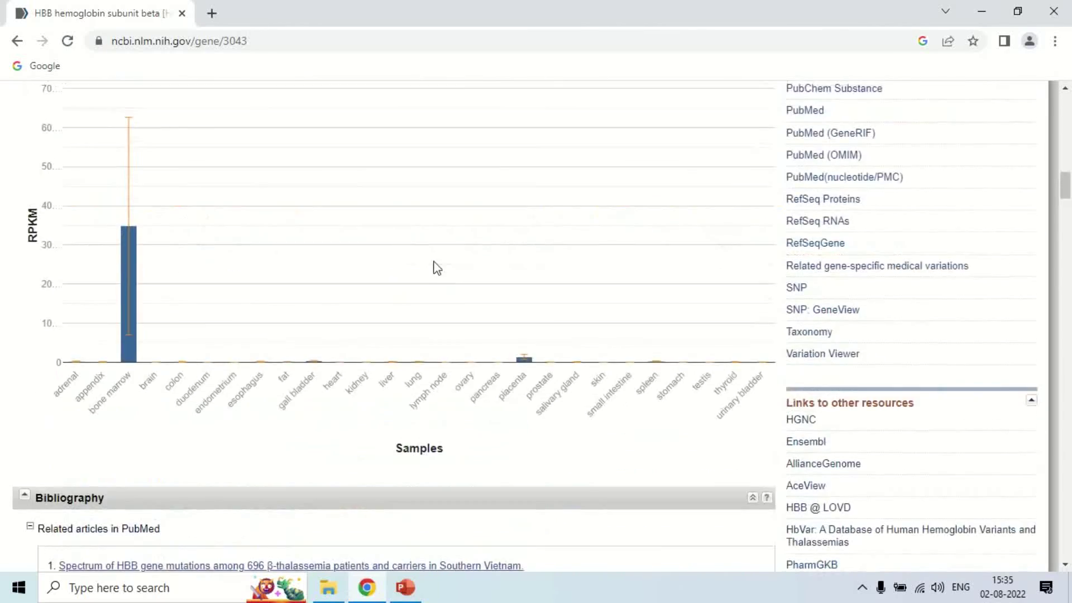
{"action": "scroll", "coordinate": [441, 262], "scroll_direction": "up", "scroll_amount": 4}
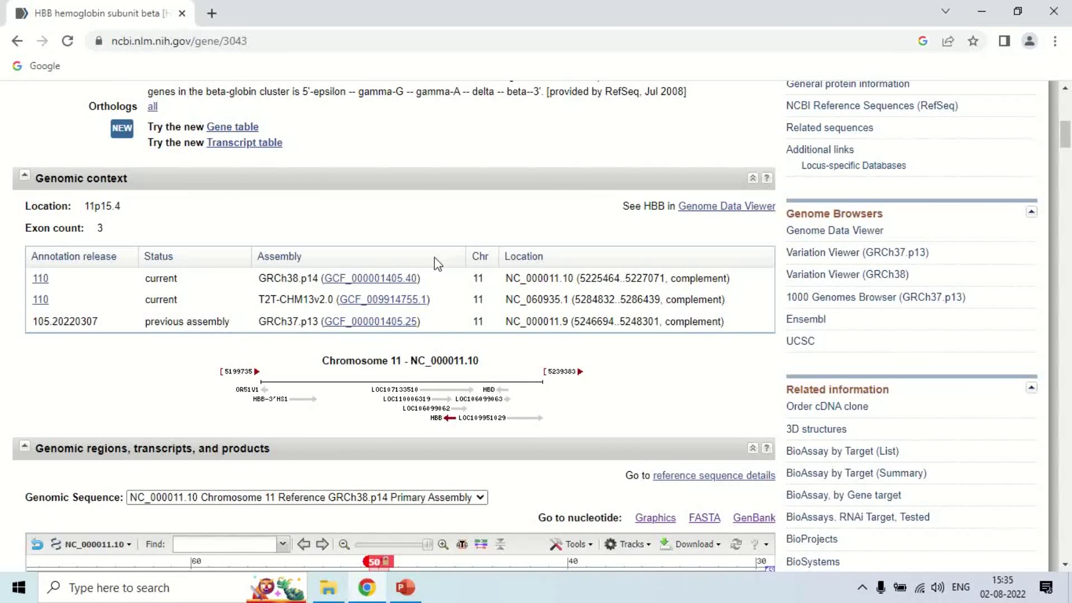
{"action": "scroll", "coordinate": [438, 263], "scroll_direction": "up", "scroll_amount": 5}
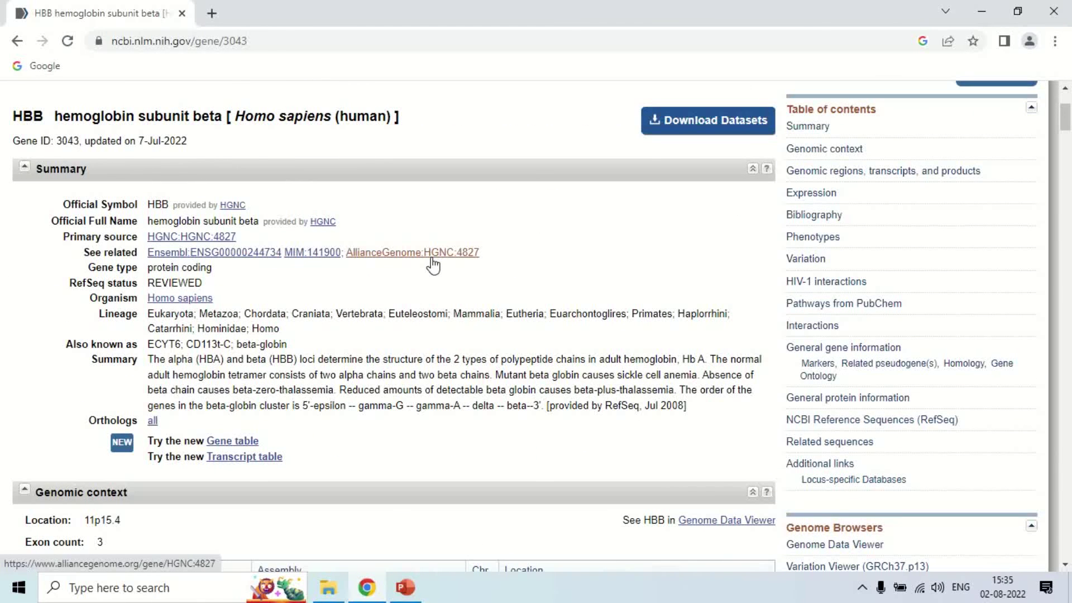